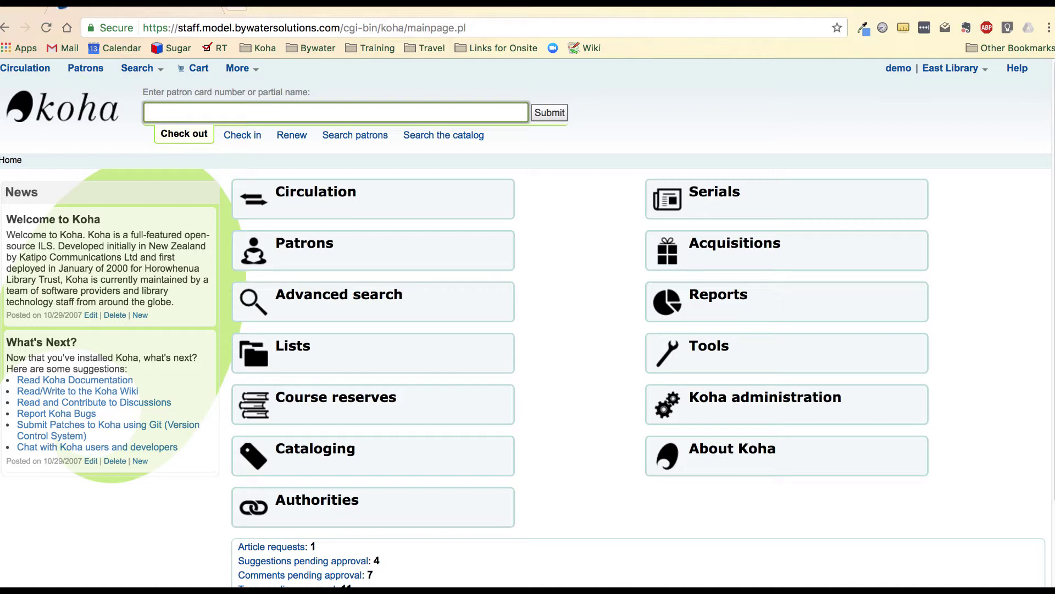
Open the Serials module from the Koha staff home page.
left_click(742, 198)
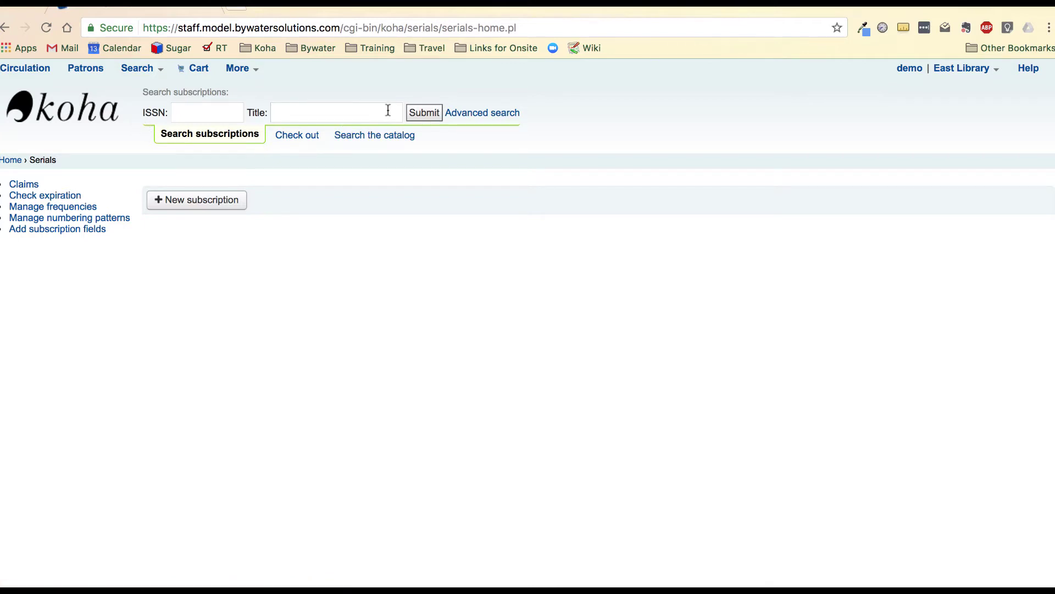
Start a new subscription from the Serials page.
left_click(199, 201)
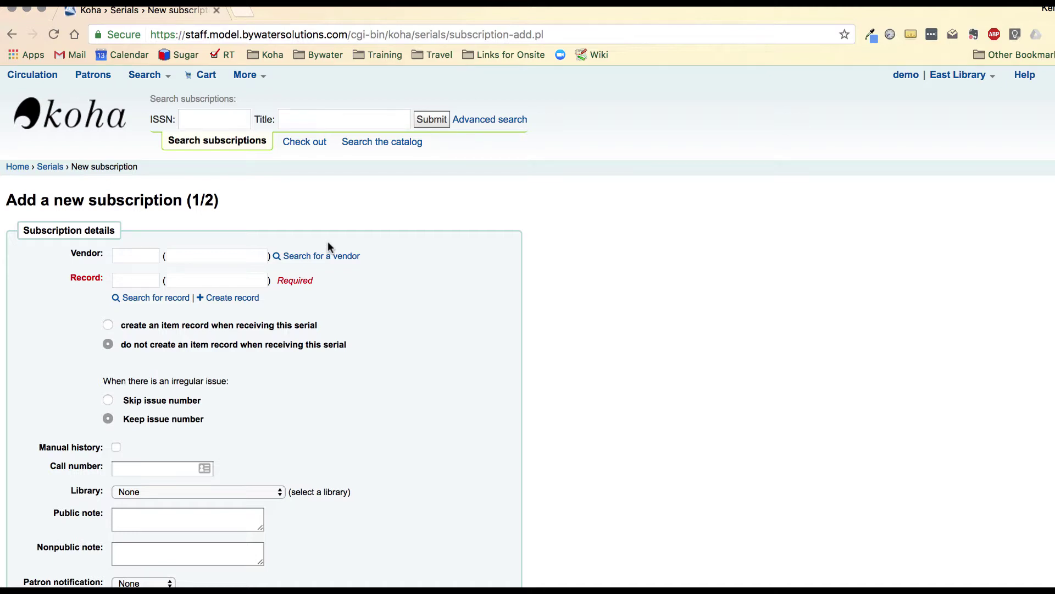
Search the catalog for 'cooking light' and attach record 117936, 'Cooking light.', to the subscription.
left_click(142, 297)
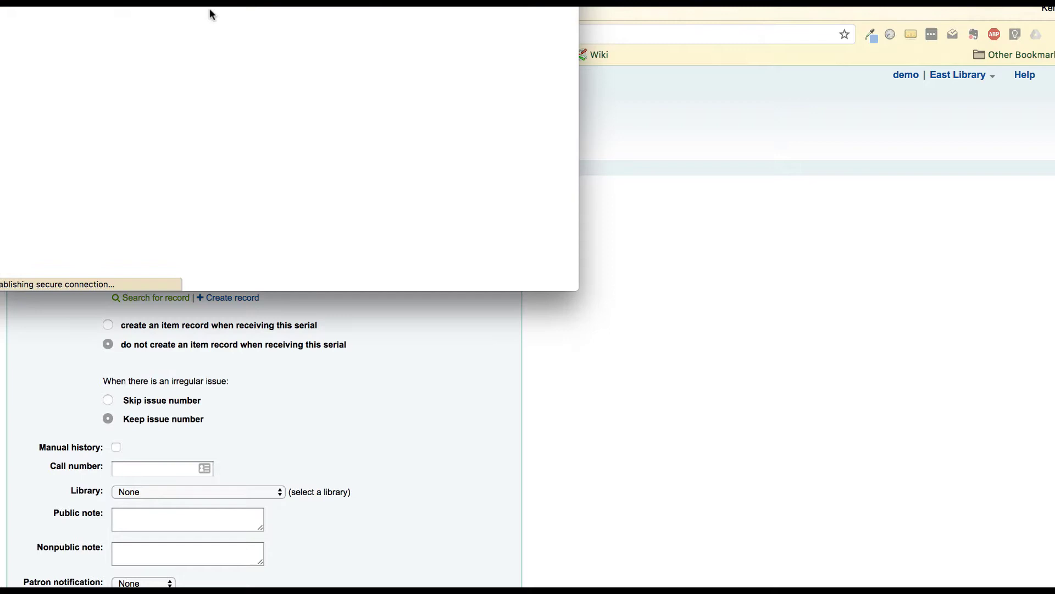
left_click_drag(248, 8, 348, 64)
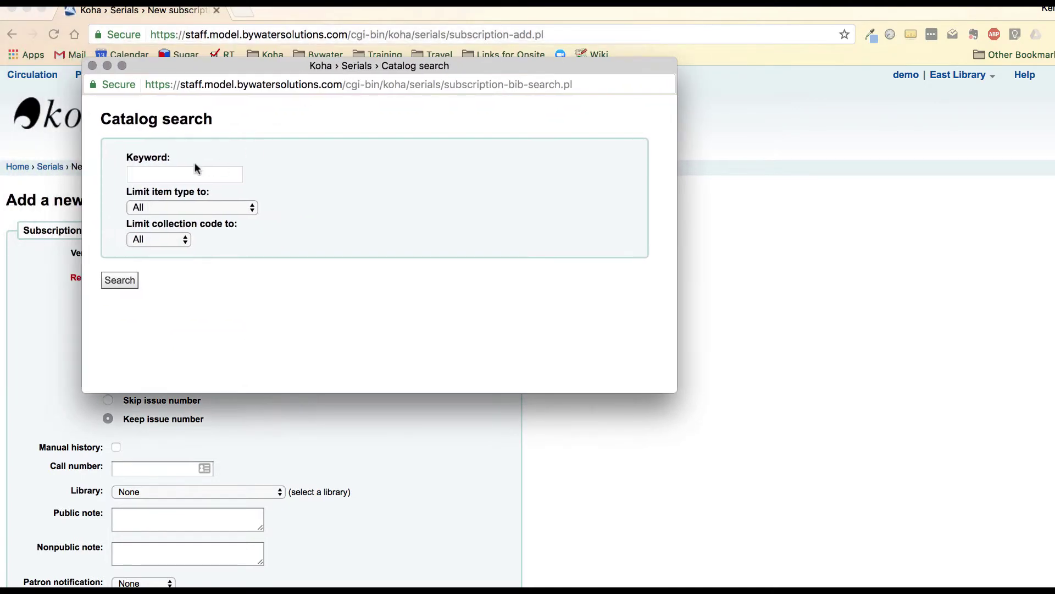
left_click(172, 174)
type("cooki")
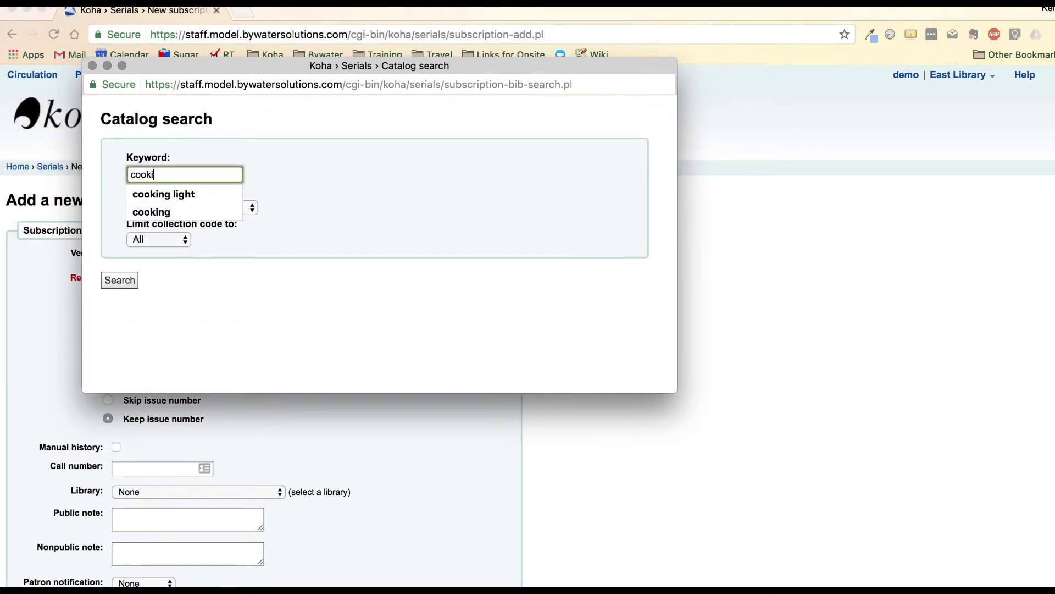
type("ng light")
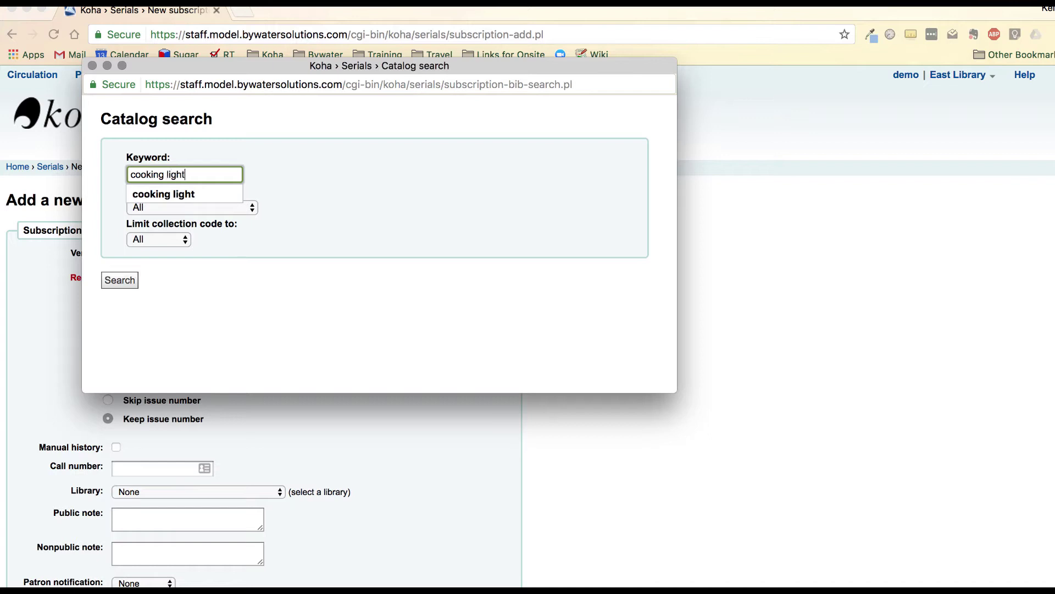
left_click(281, 233)
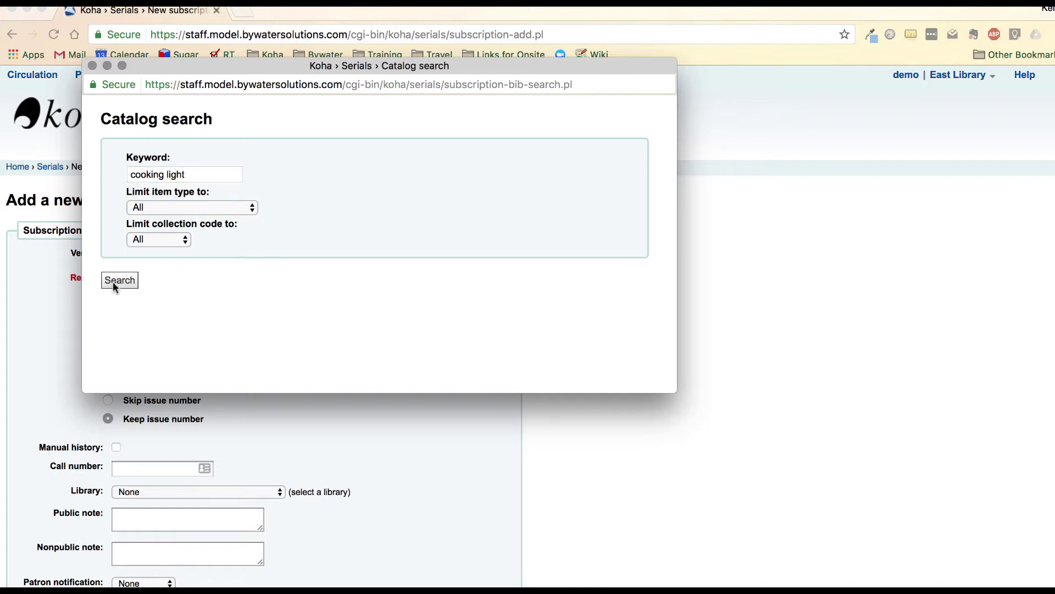
left_click(115, 281)
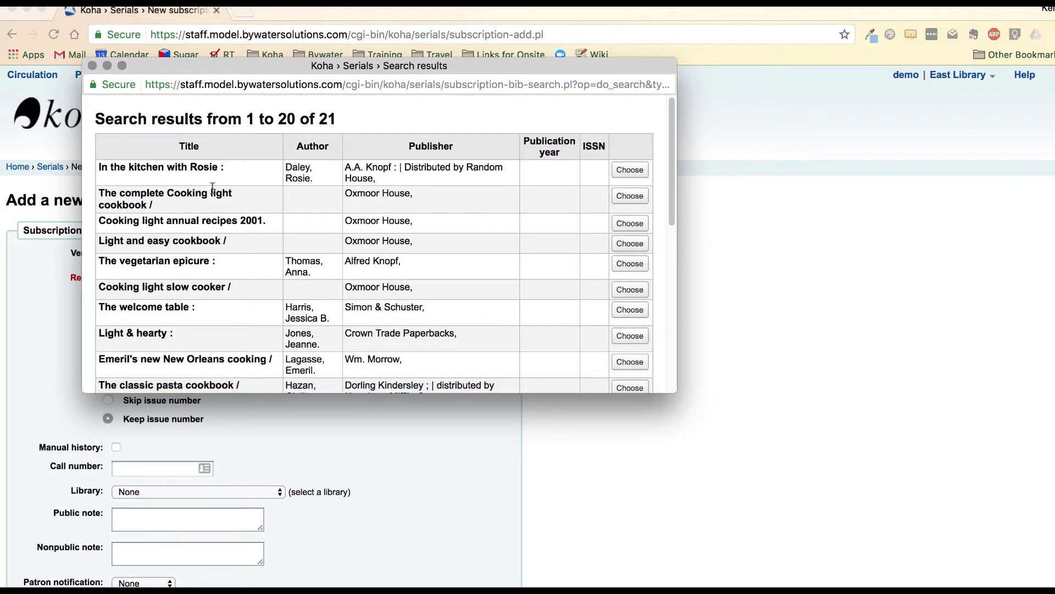
scroll(218, 266, "down", 5)
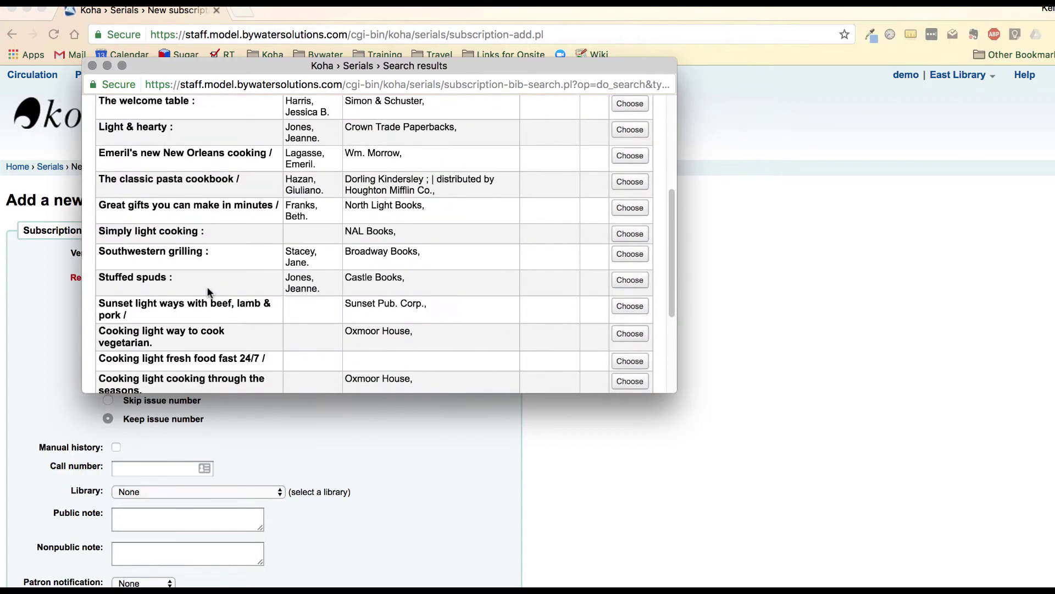
scroll(208, 291, "down", 4)
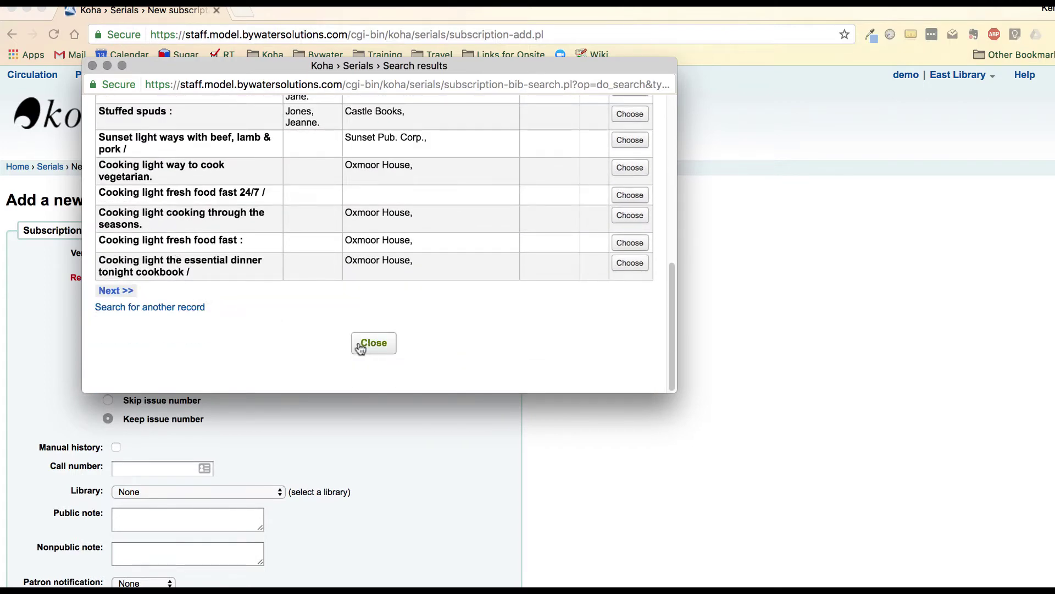
left_click(111, 292)
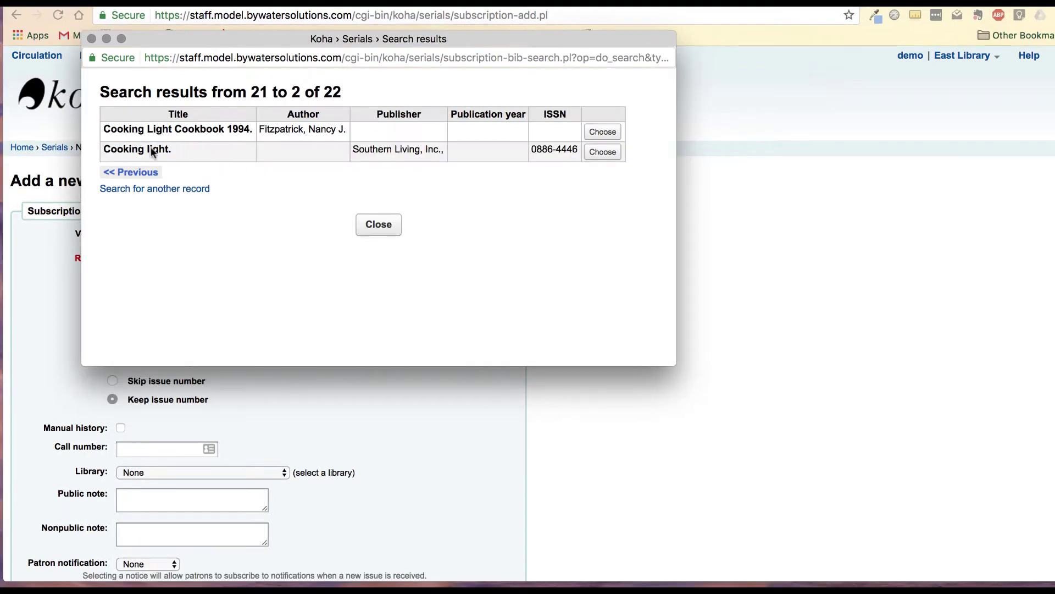
left_click(602, 152)
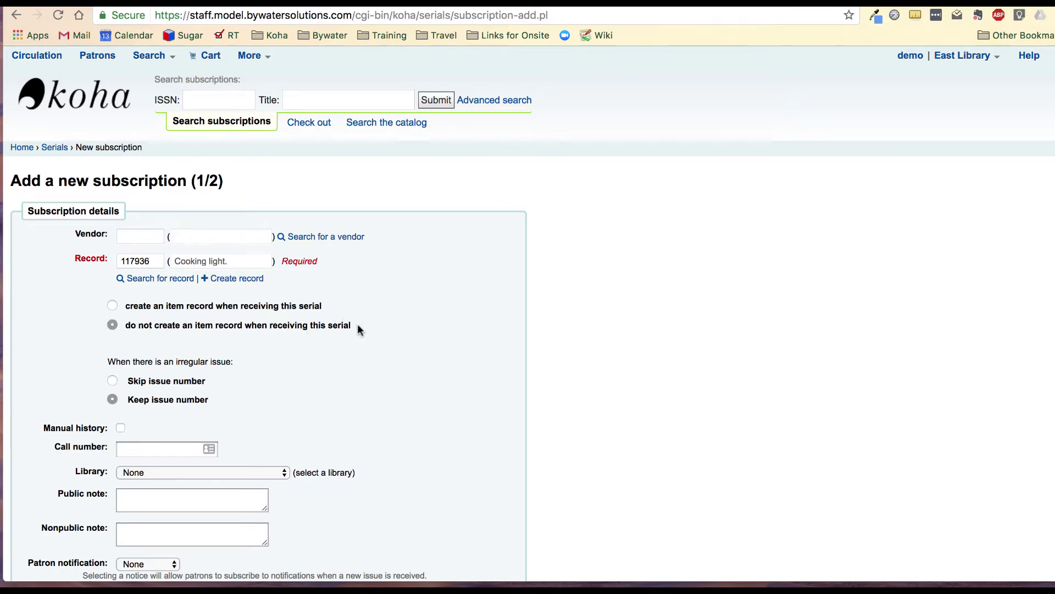
Choose to create an item record whenever an issue of this serial is received.
left_click(112, 306)
scroll(126, 330, "down", 3)
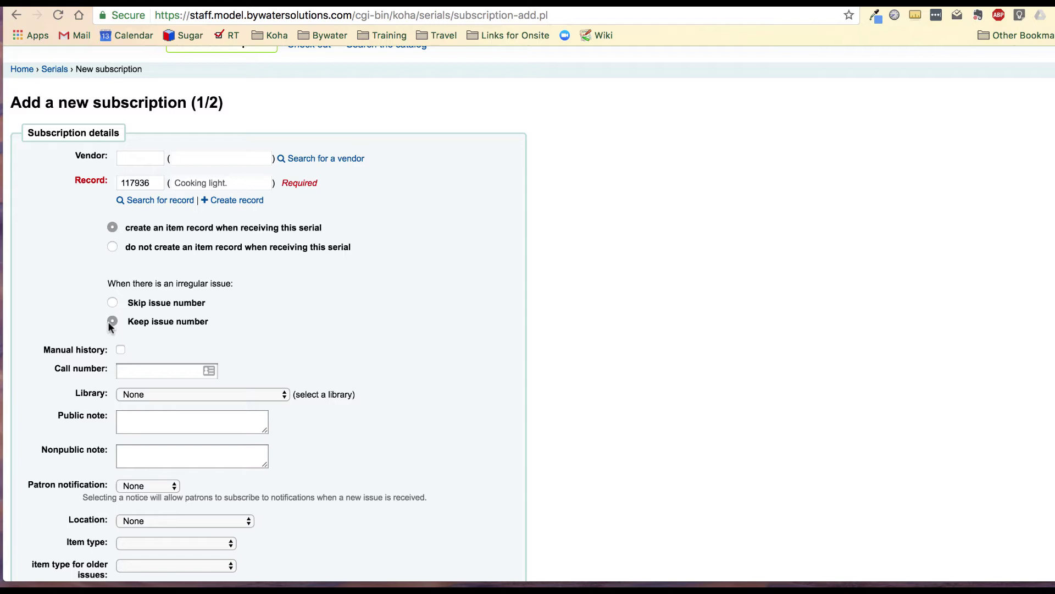
Turn on manual history, enter call number MAG COOKING, and set the library to East Library.
left_click(121, 349)
left_click(132, 372)
type("MAG ")
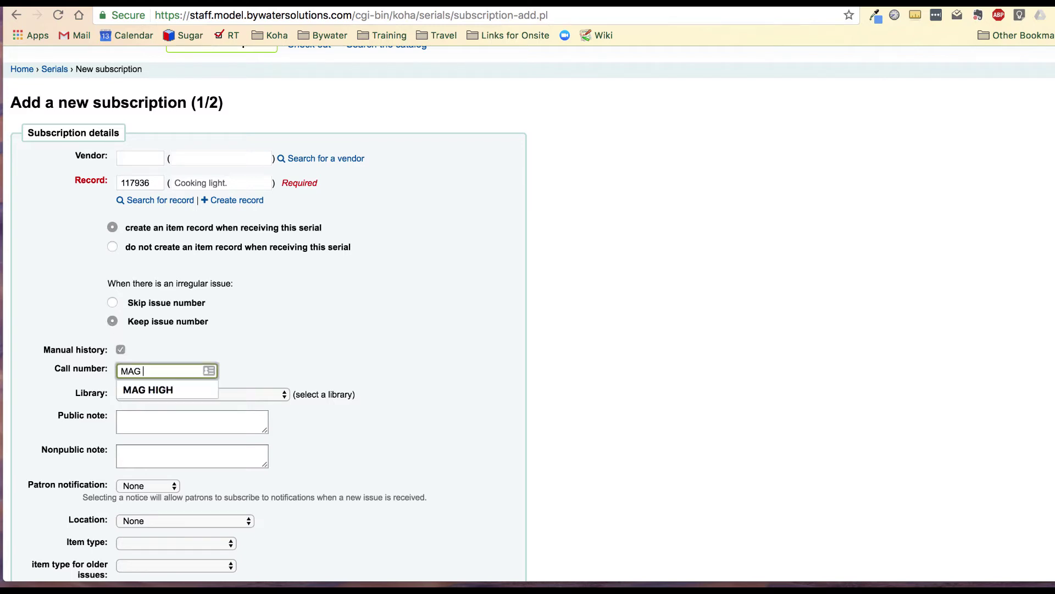
type("COOKING")
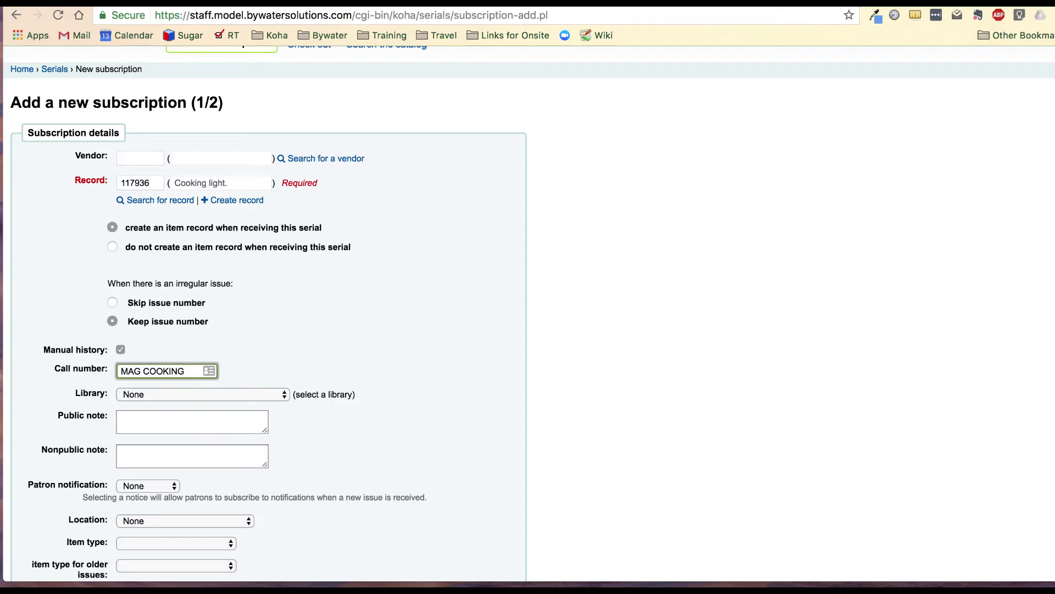
left_click(146, 394)
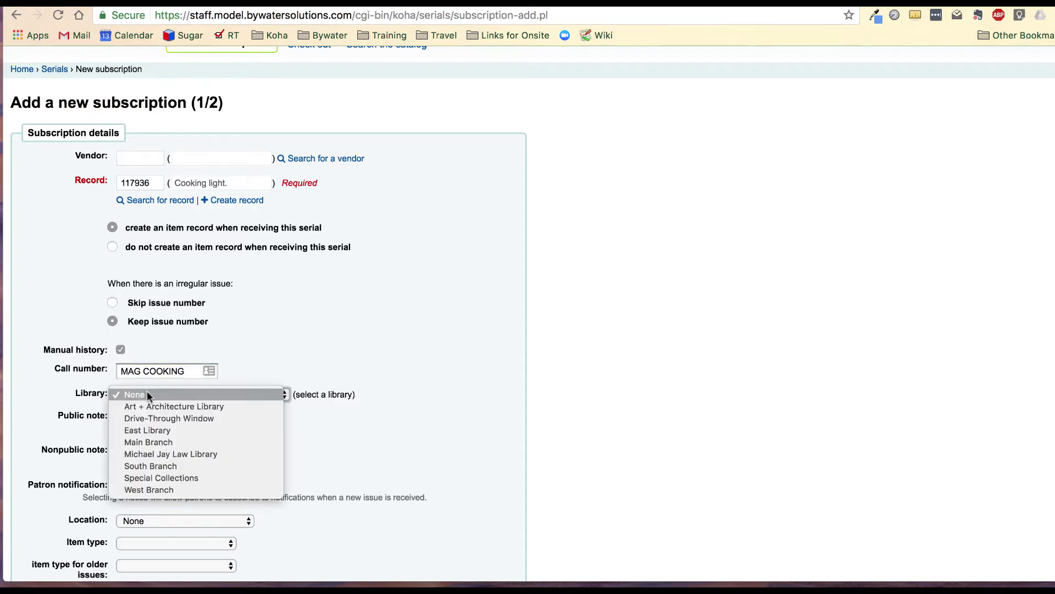
left_click(161, 428)
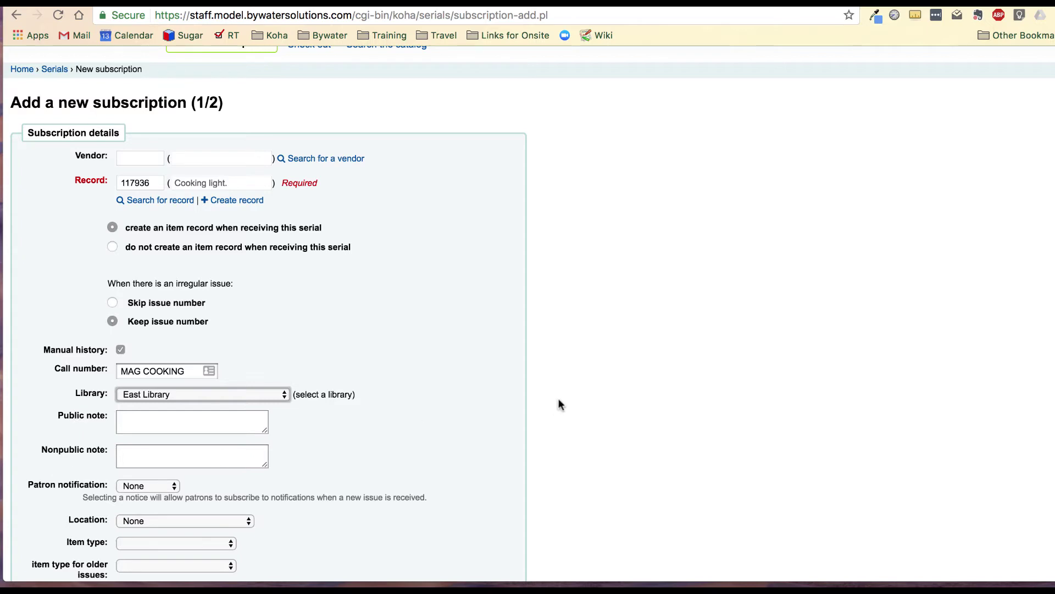
scroll(558, 403, "down", 3)
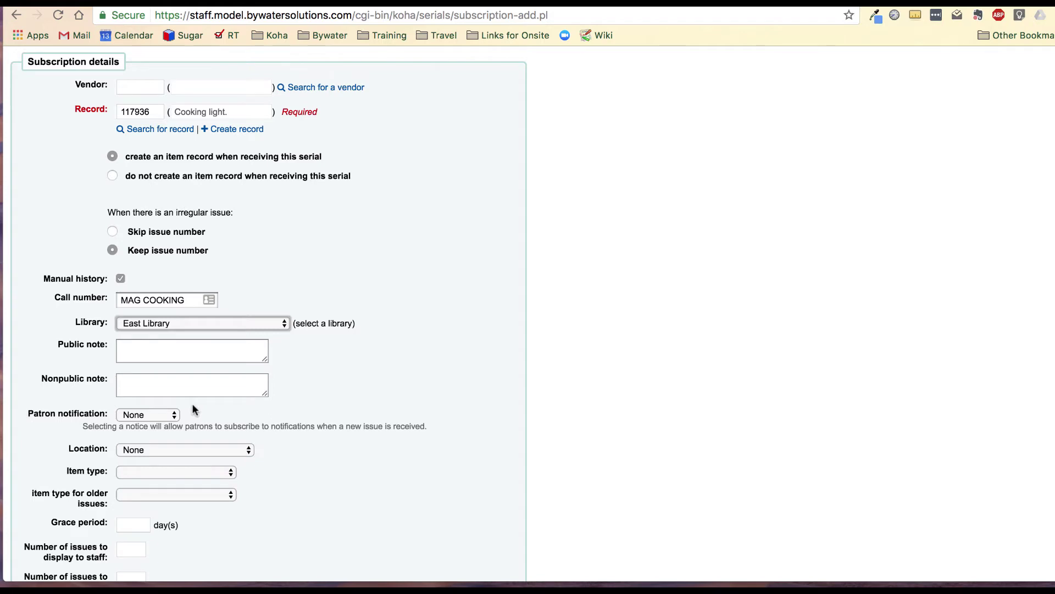
Keep the subscription's shelving location as Periodicals.
scroll(219, 407, "down", 3)
left_click(151, 387)
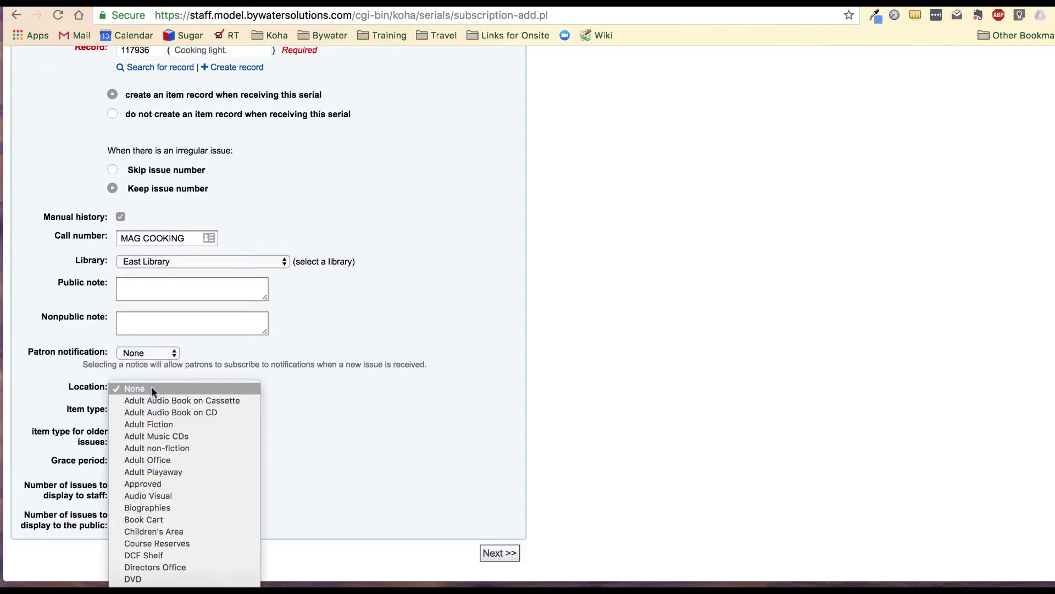
scroll(183, 486, "down", 3)
scroll(187, 501, "down", 10)
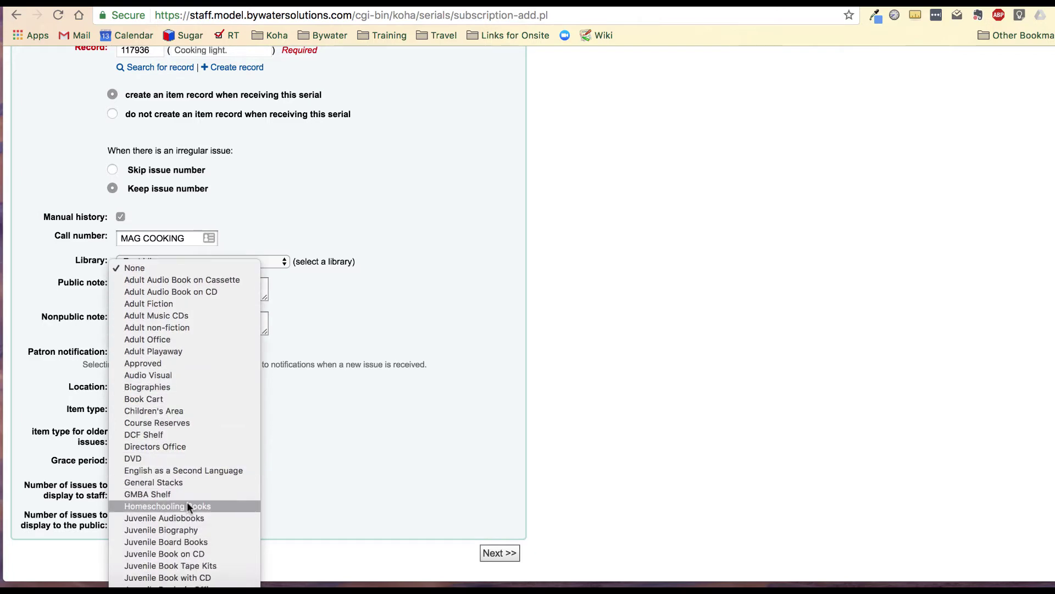
scroll(187, 519, "down", 5)
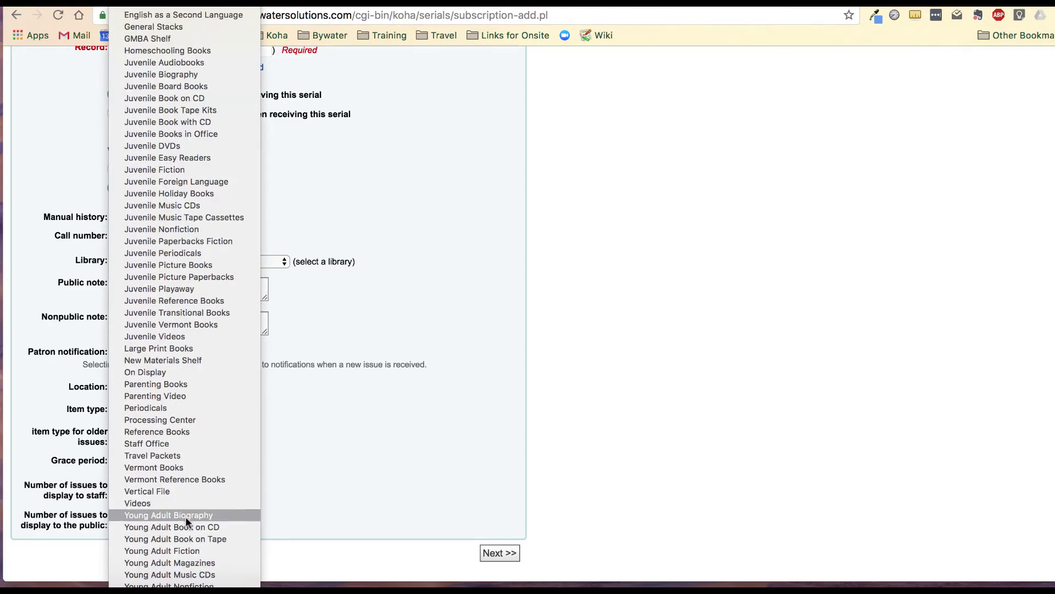
key("Escape")
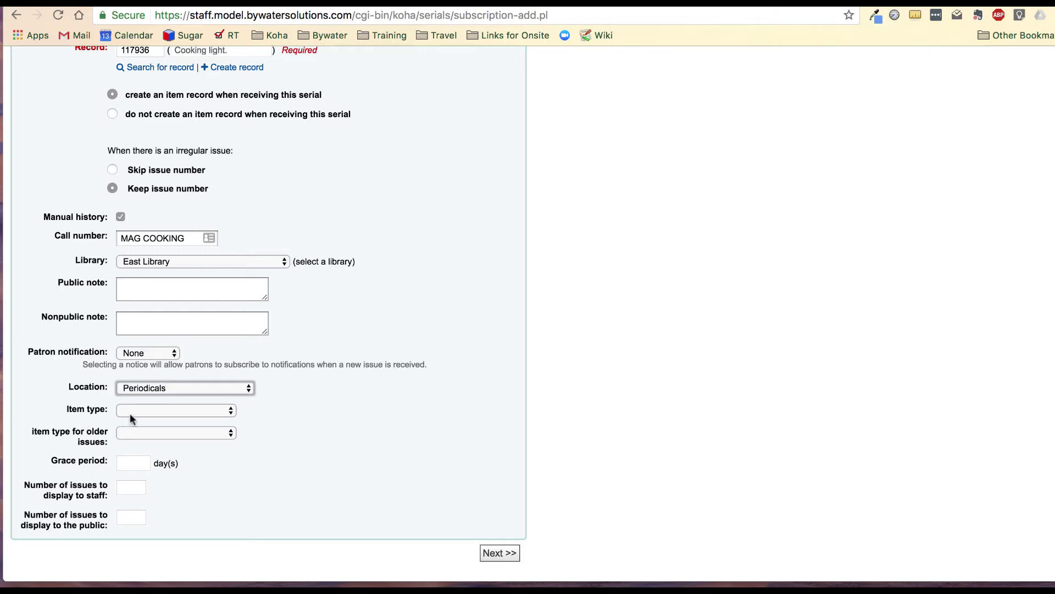
Set the item type for older issues to Periodical.
left_click(149, 410)
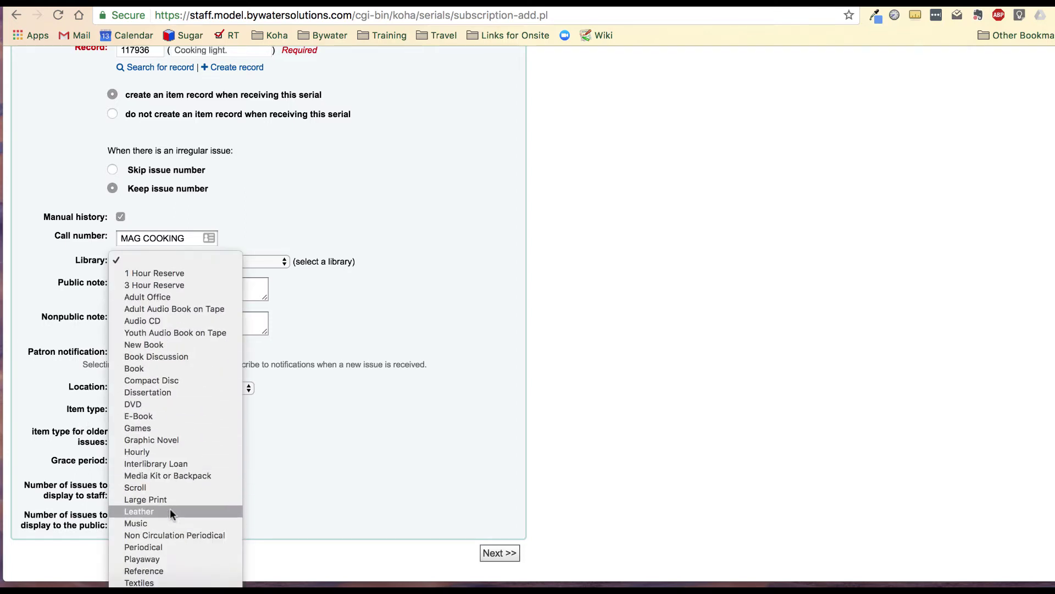
key("Escape")
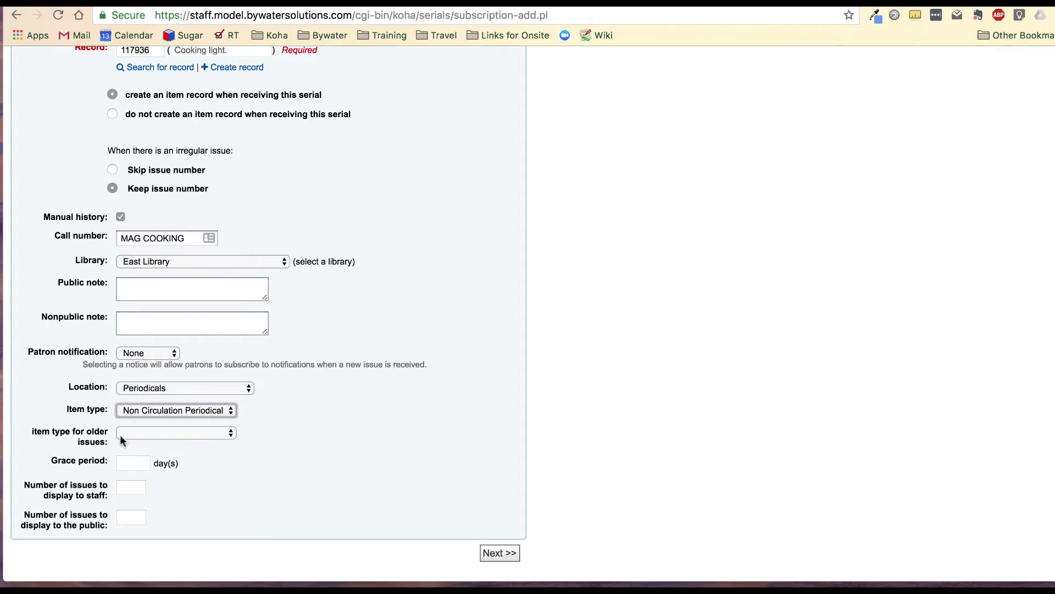
left_click(164, 433)
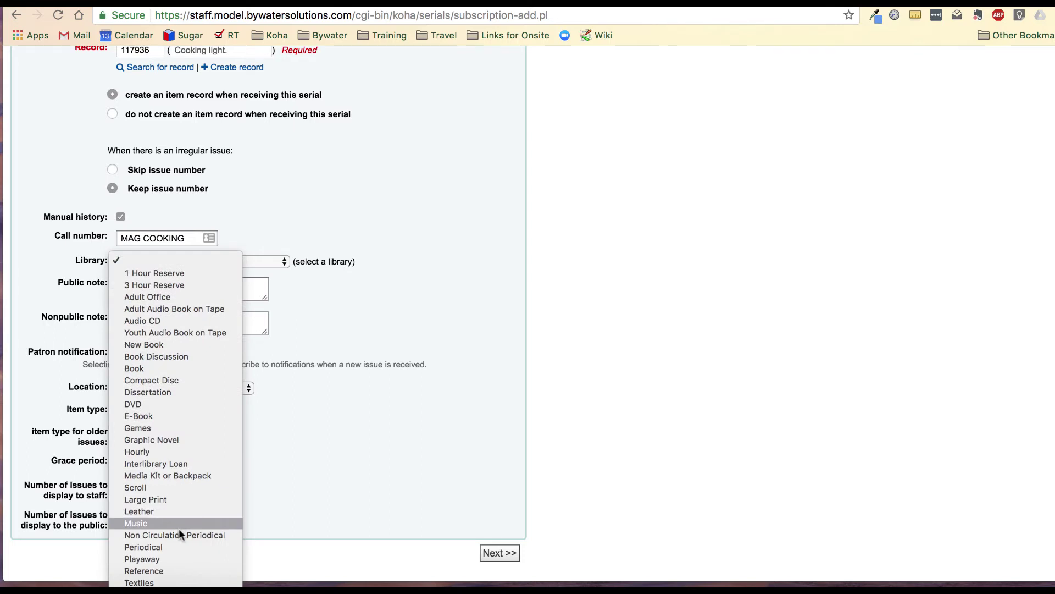
left_click(169, 546)
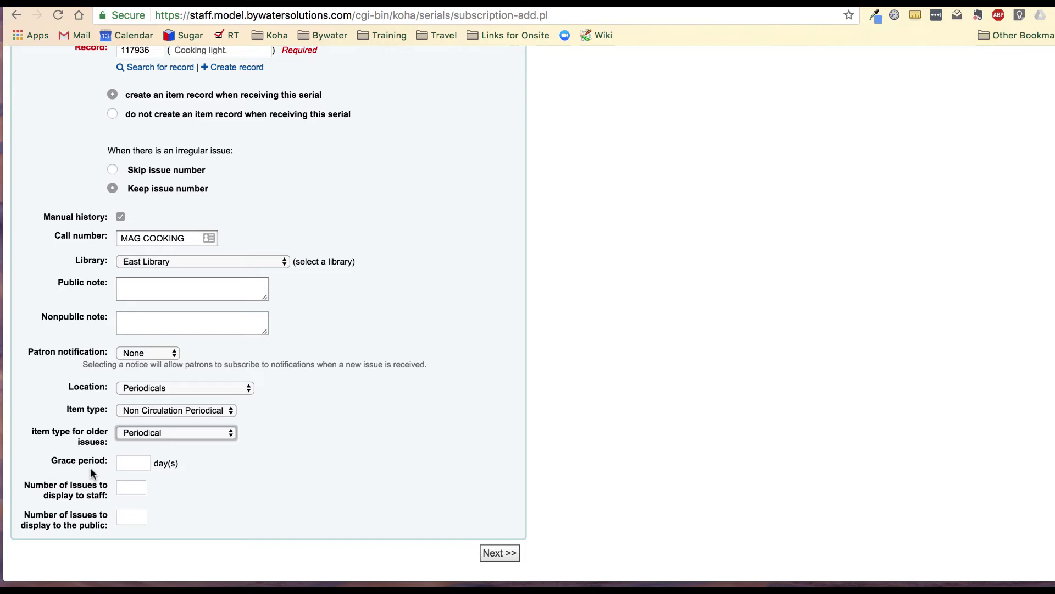
Set a 14-day grace period and 12 issues displayed to staff and public, then continue.
left_click(133, 460)
type("14")
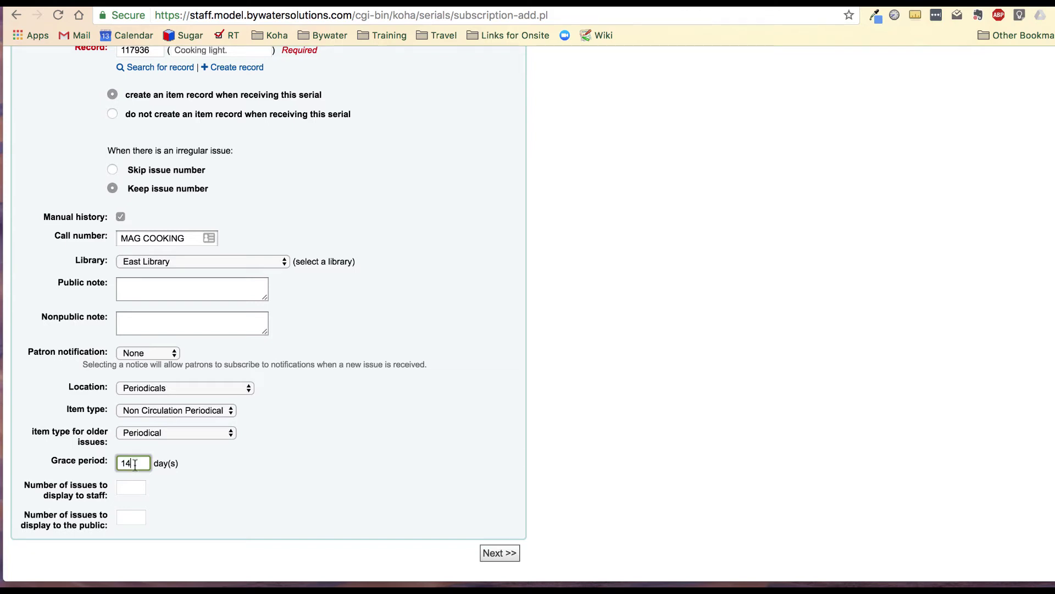
left_click(131, 488)
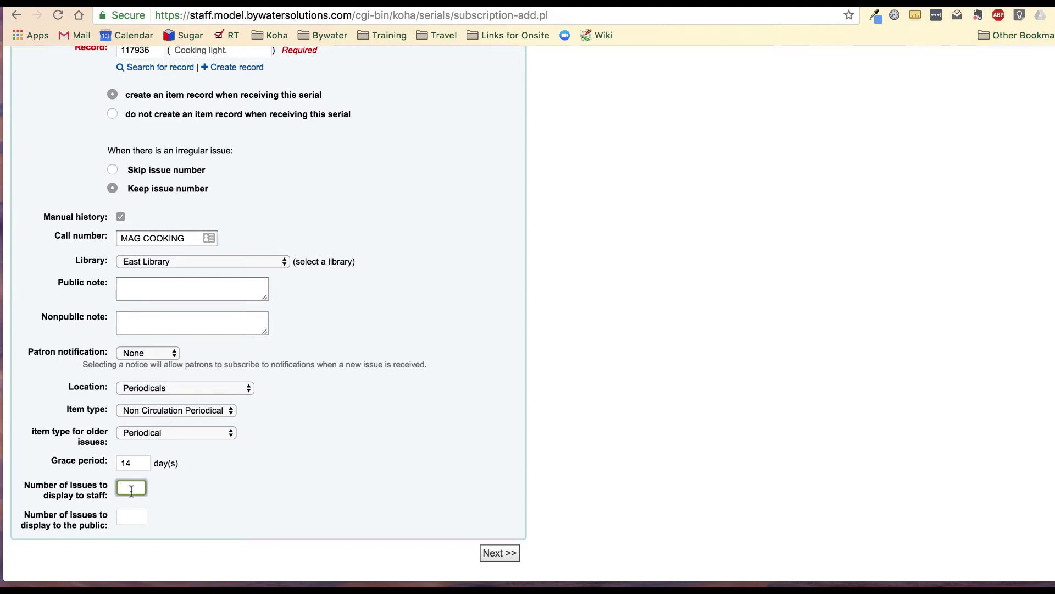
type("12")
left_click(141, 519)
type("12")
left_click(504, 552)
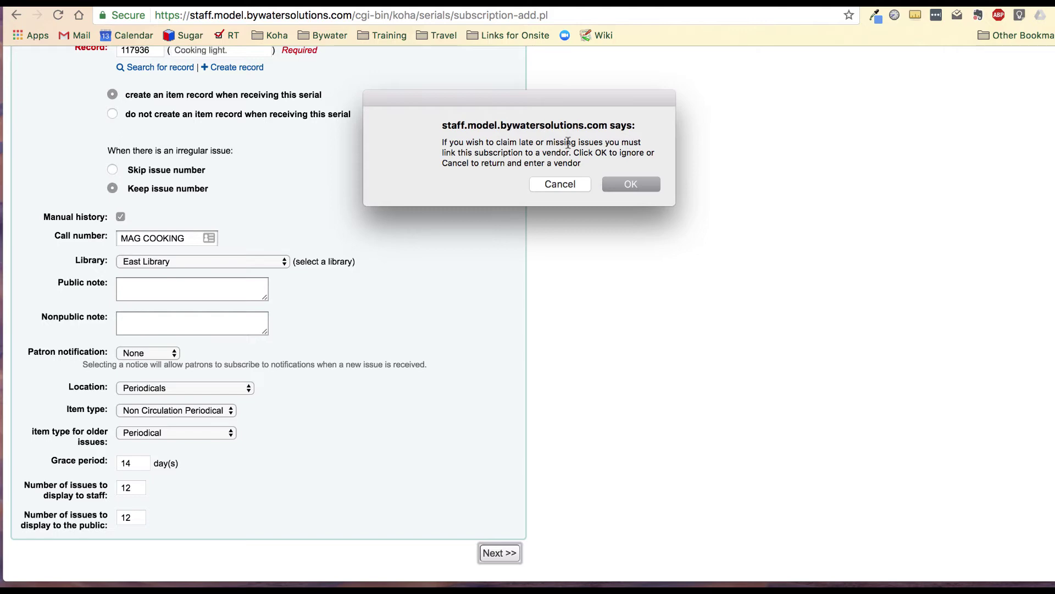
Dismiss the vendor-link warning to reach the Serials planning page.
left_click(638, 185)
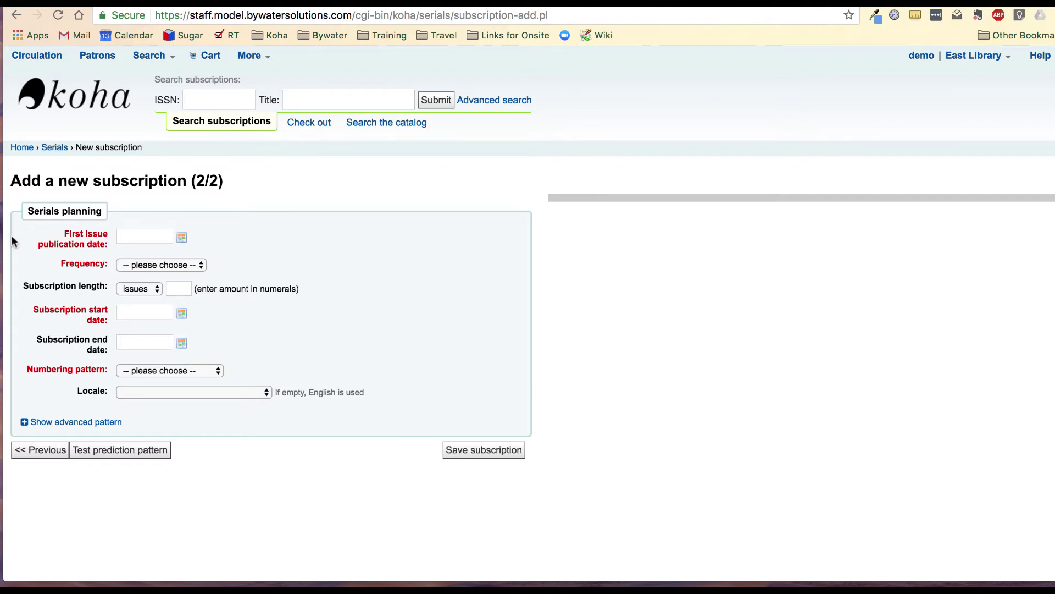
Set the first issue publication date to 02/01/2017.
left_click(182, 239)
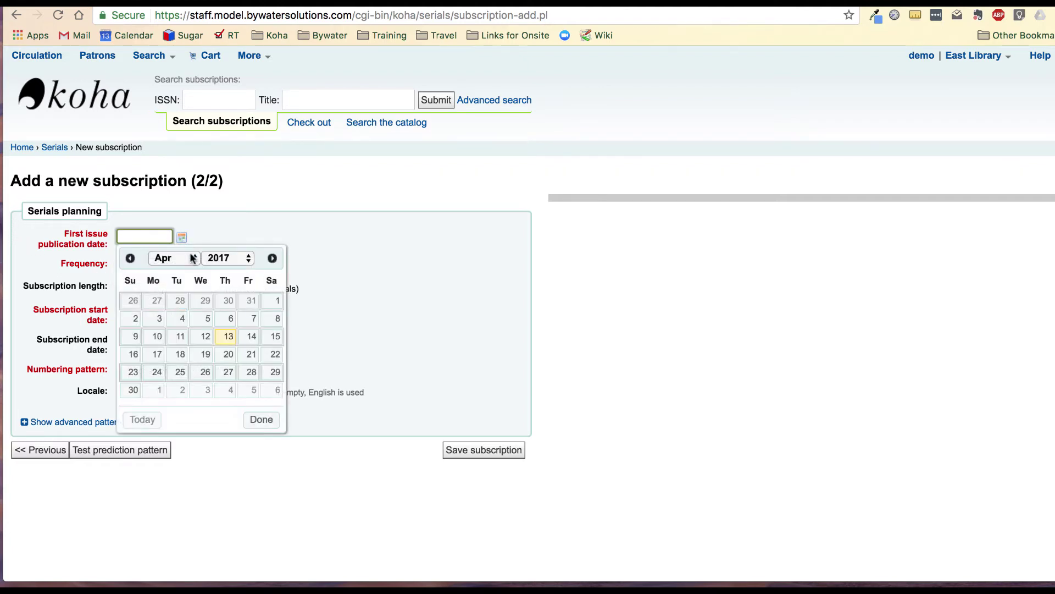
left_click(181, 257)
left_click(178, 243)
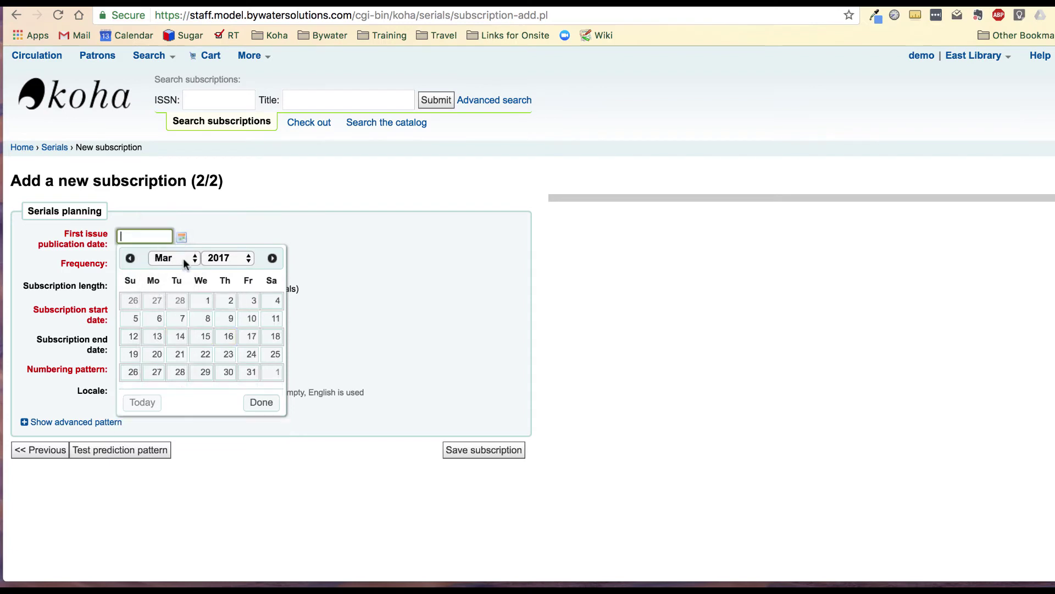
left_click(181, 259)
left_click(184, 243)
left_click(205, 303)
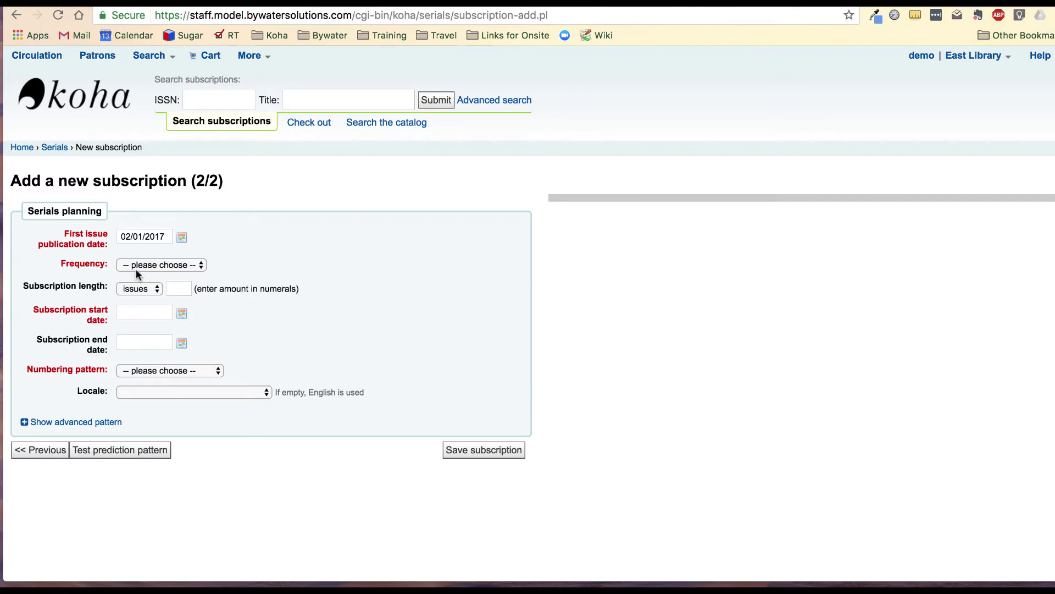
Set the frequency to 1/month and the subscription length to 24 months.
left_click(136, 268)
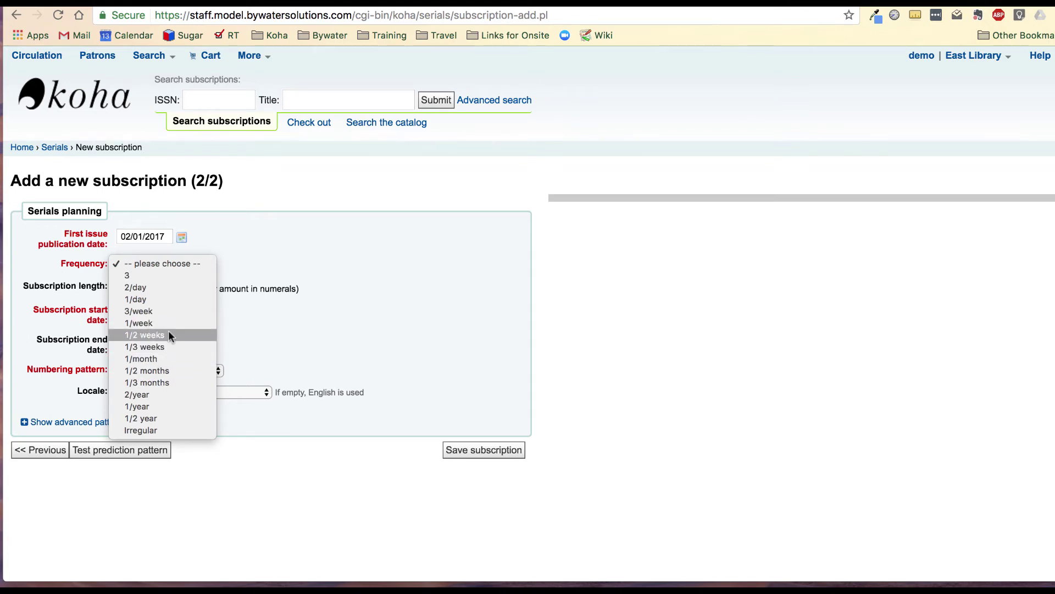
left_click(153, 355)
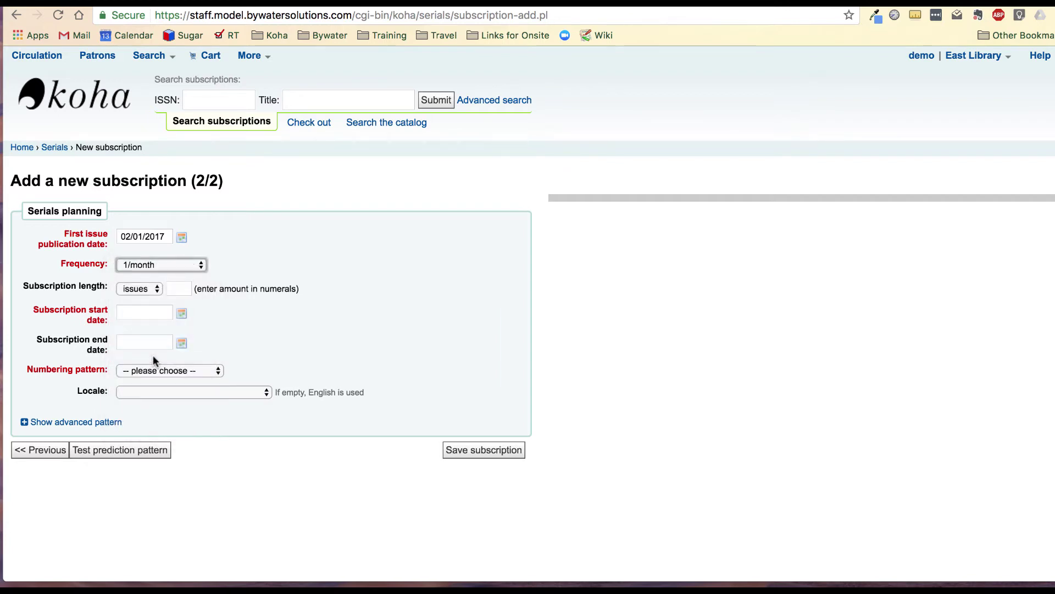
left_click(148, 289)
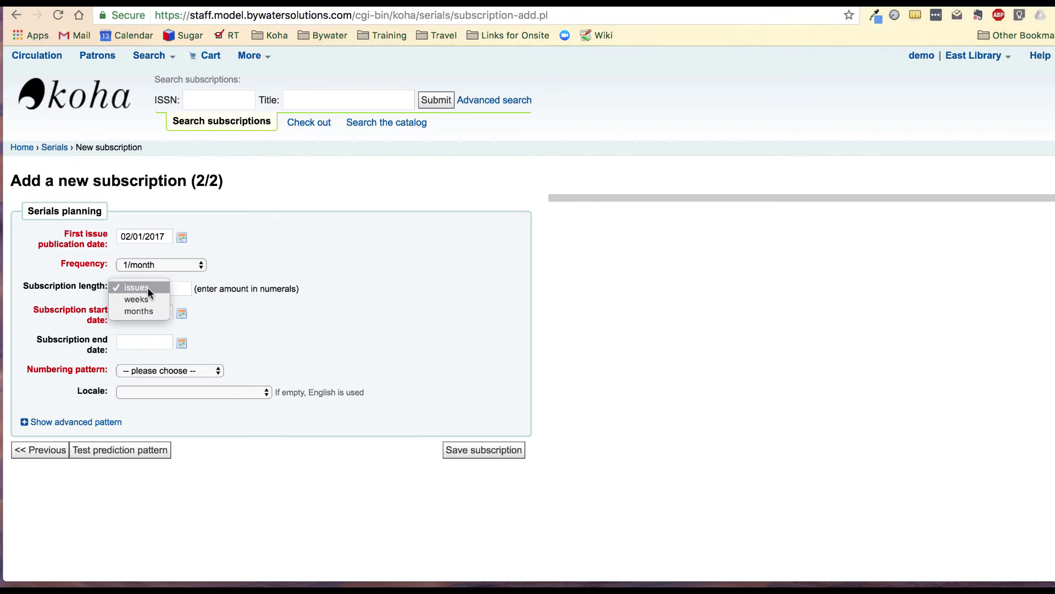
left_click(147, 310)
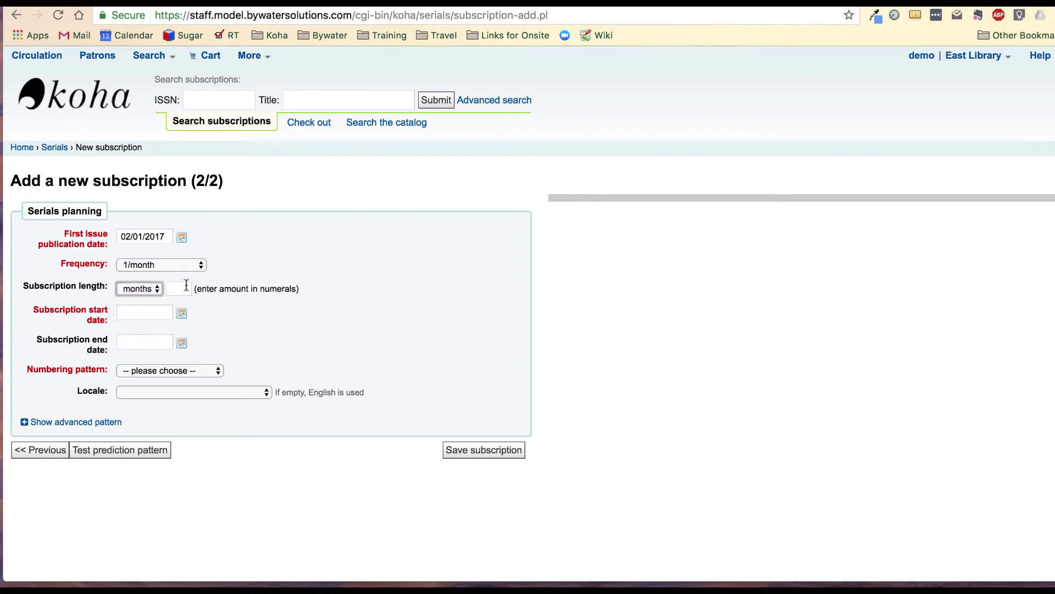
left_click(187, 286)
type("24")
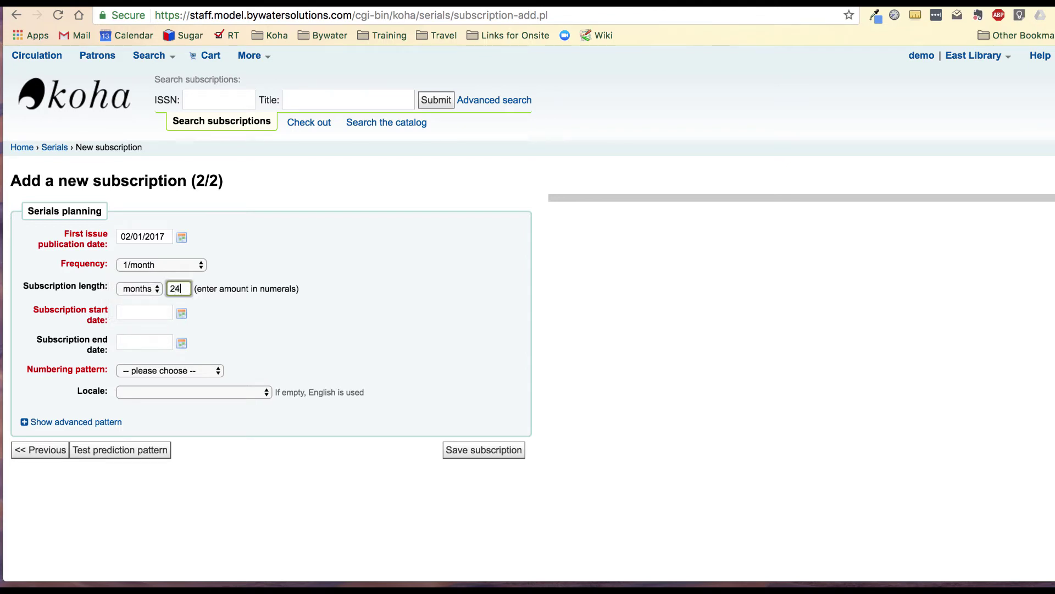
Set the subscription start date to 02/01/2017.
left_click(145, 314)
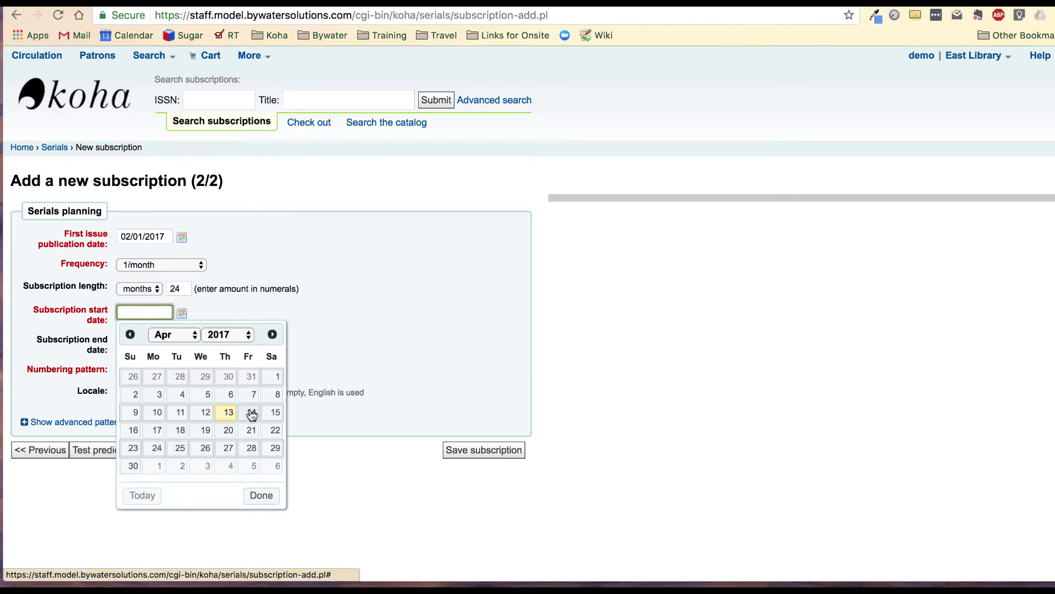
left_click(174, 334)
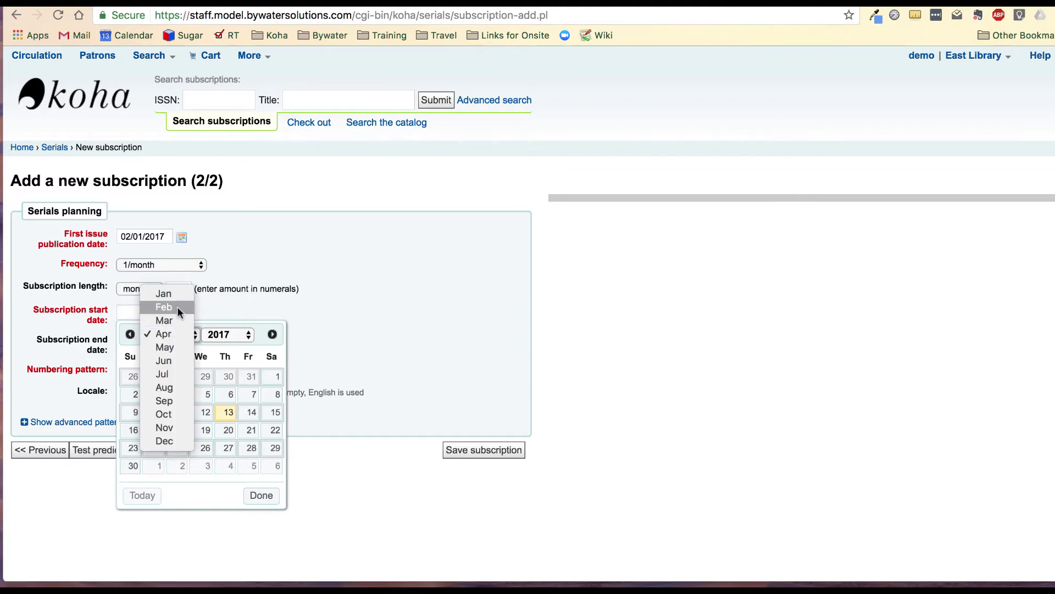
left_click(177, 305)
left_click(193, 377)
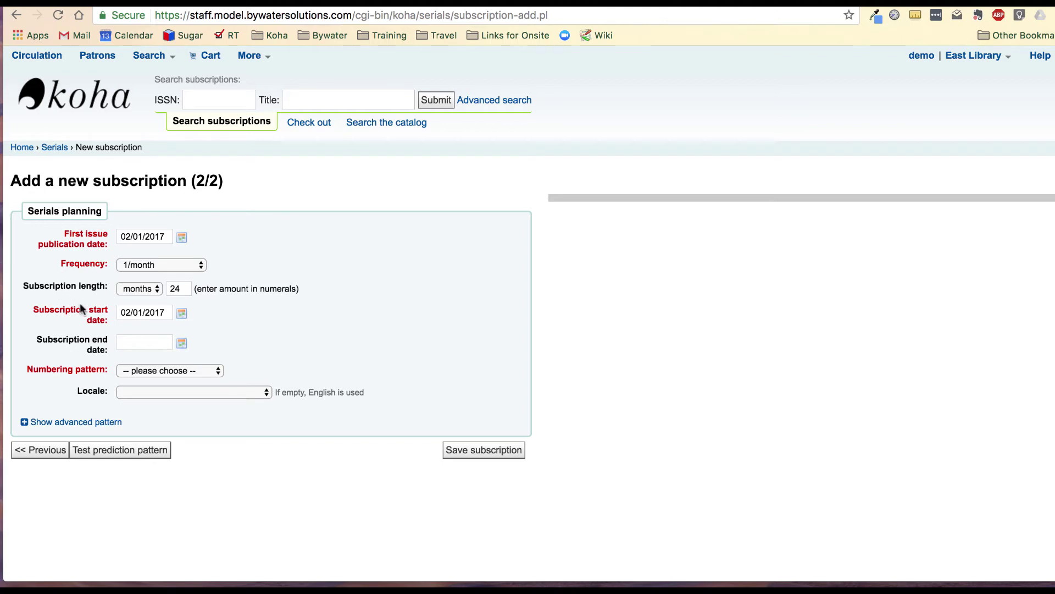
Use the Volume, Number pattern starting at volume 30, number 2, with volume inner counter 1.
left_click(145, 370)
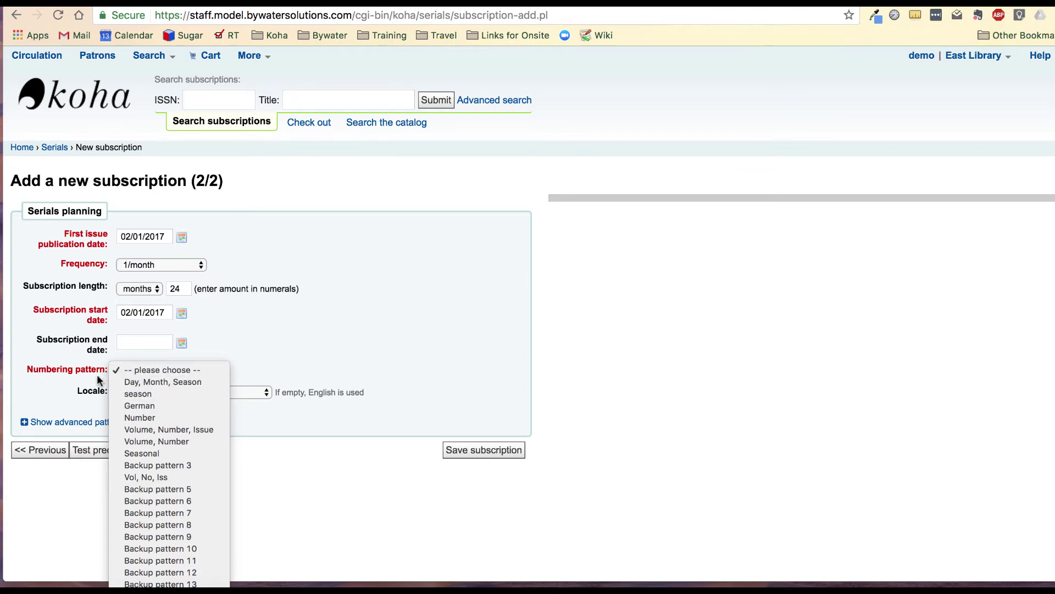
left_click(159, 439)
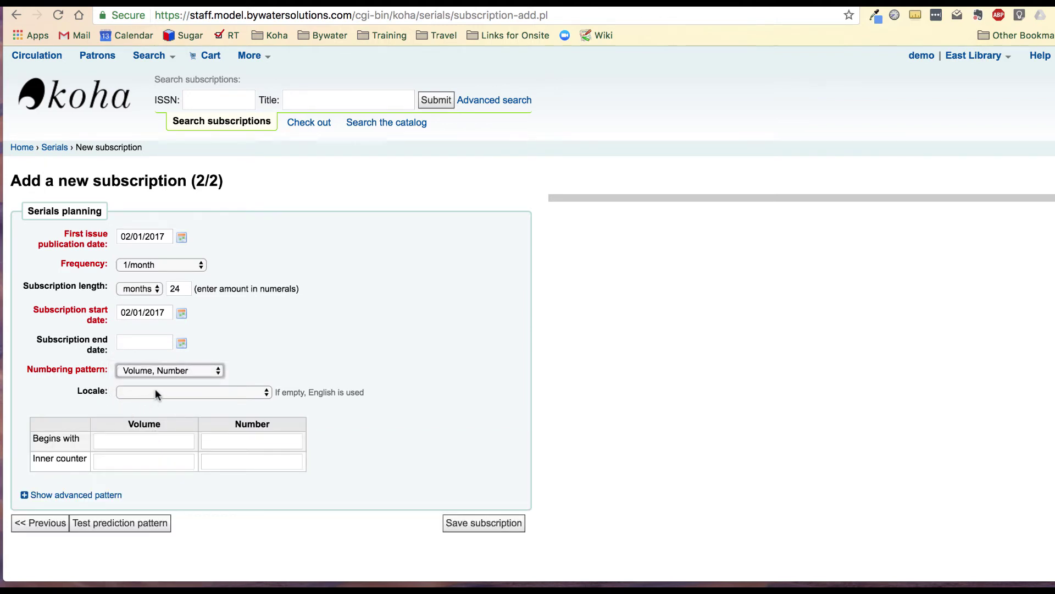
left_click(137, 441)
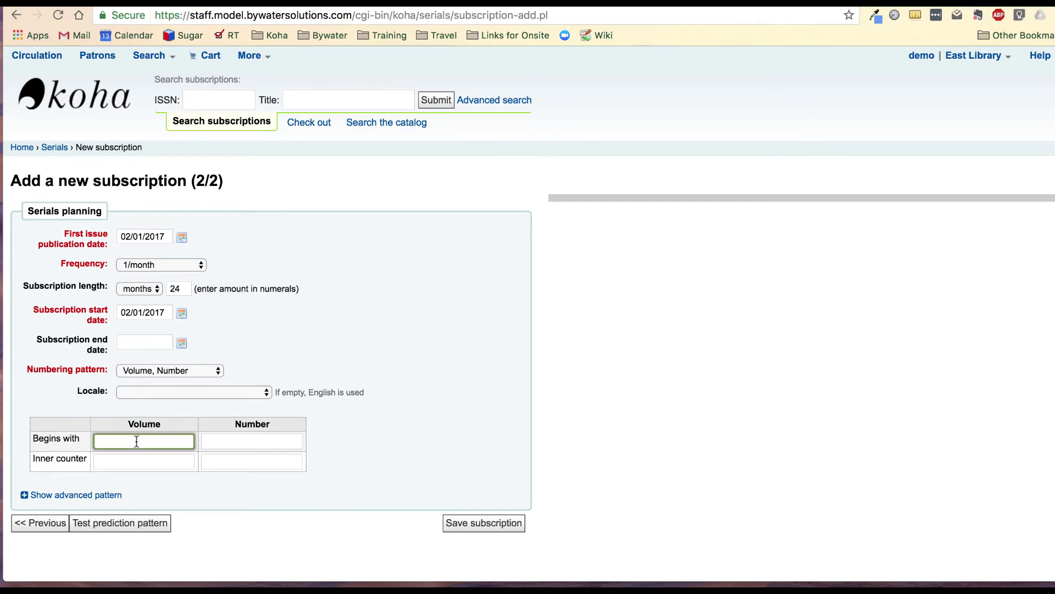
type("30")
key("Tab")
type("2")
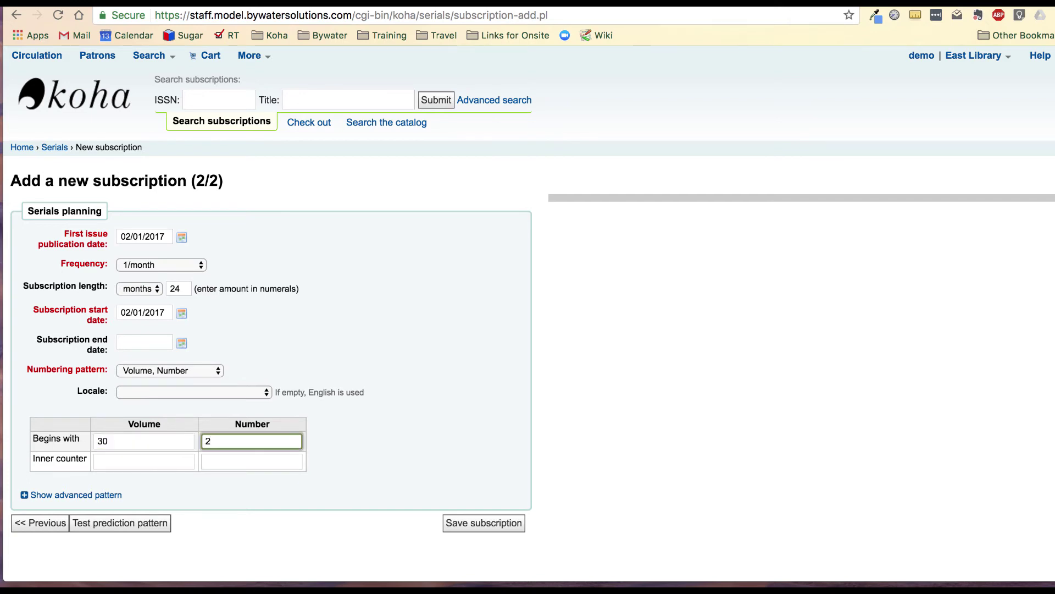
left_click(123, 460)
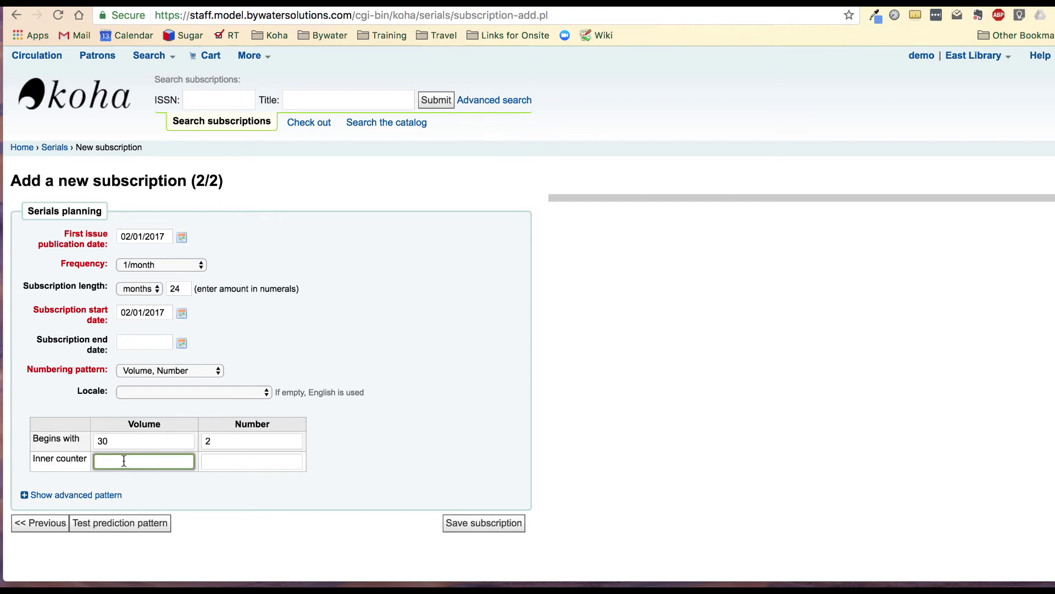
type("1")
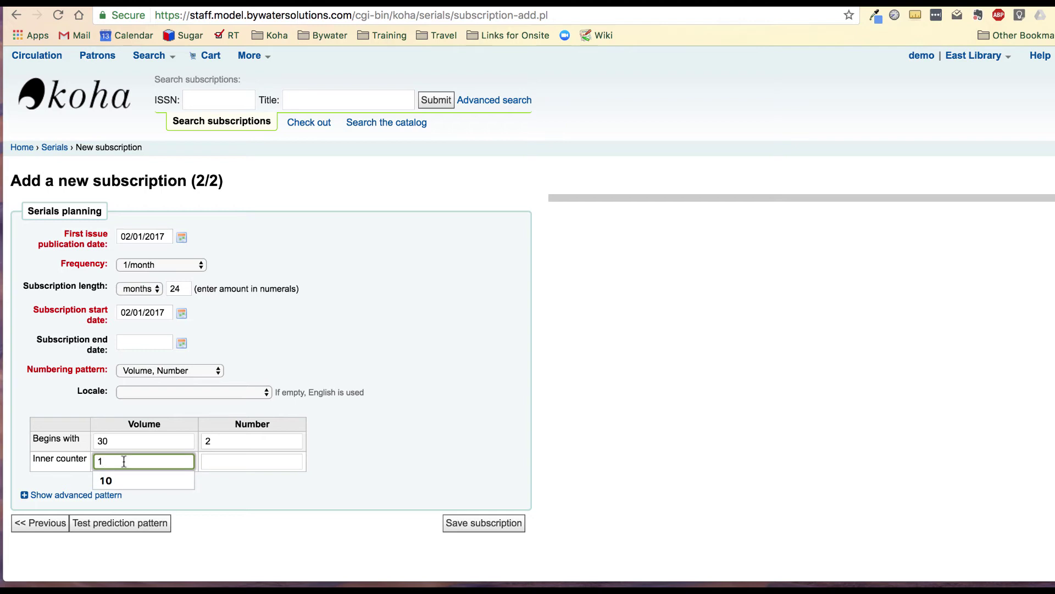
left_click(377, 449)
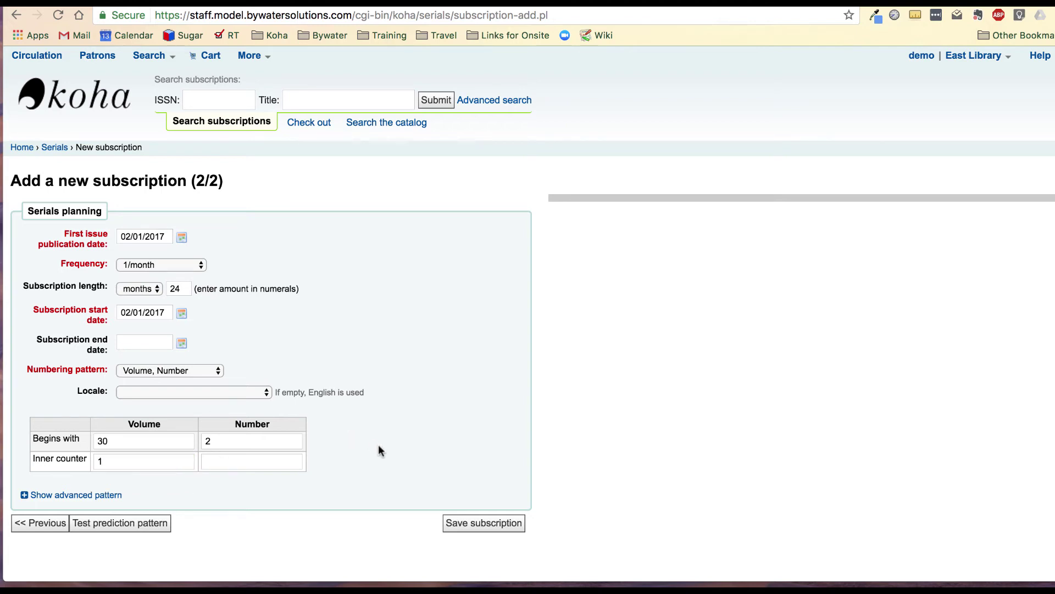
Preview predicted issues from Vol 30, No 2 through Vol 32, No 1 and expand the advanced numbering pattern.
left_click(106, 523)
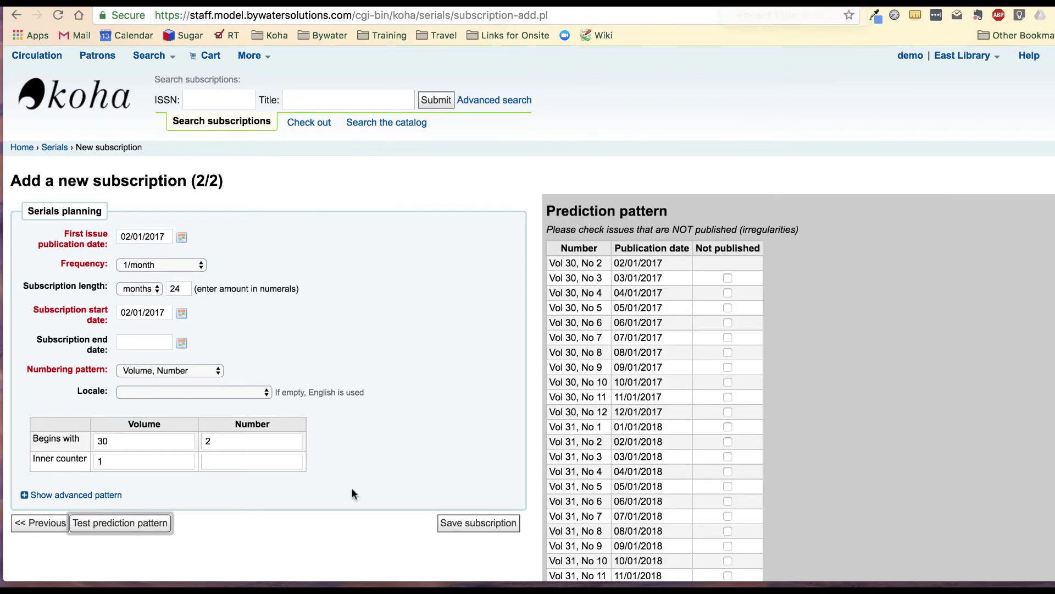
scroll(295, 385, "down", 3)
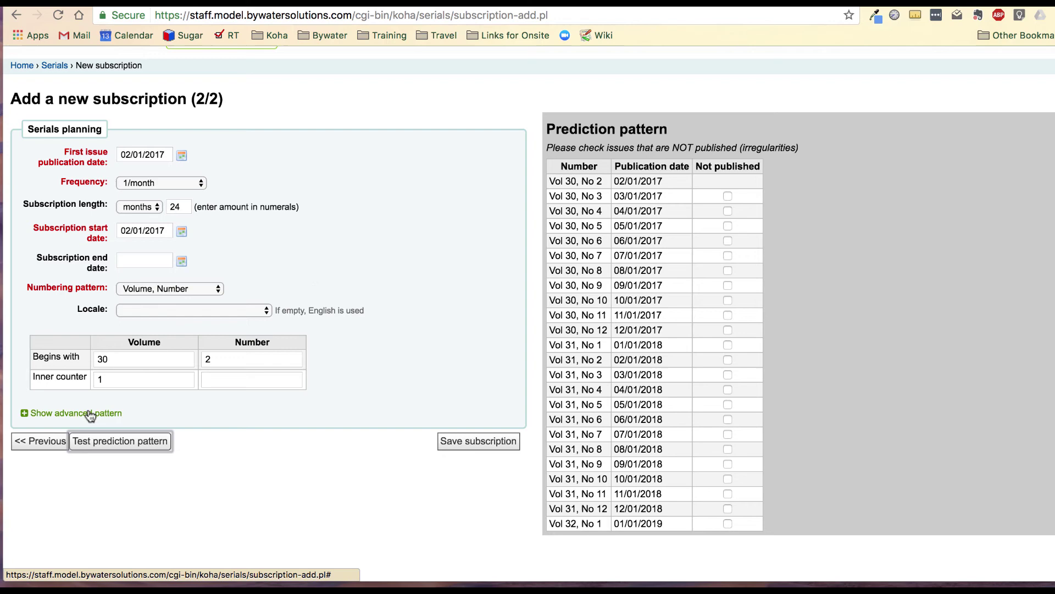
left_click(34, 413)
scroll(371, 409, "down", 4)
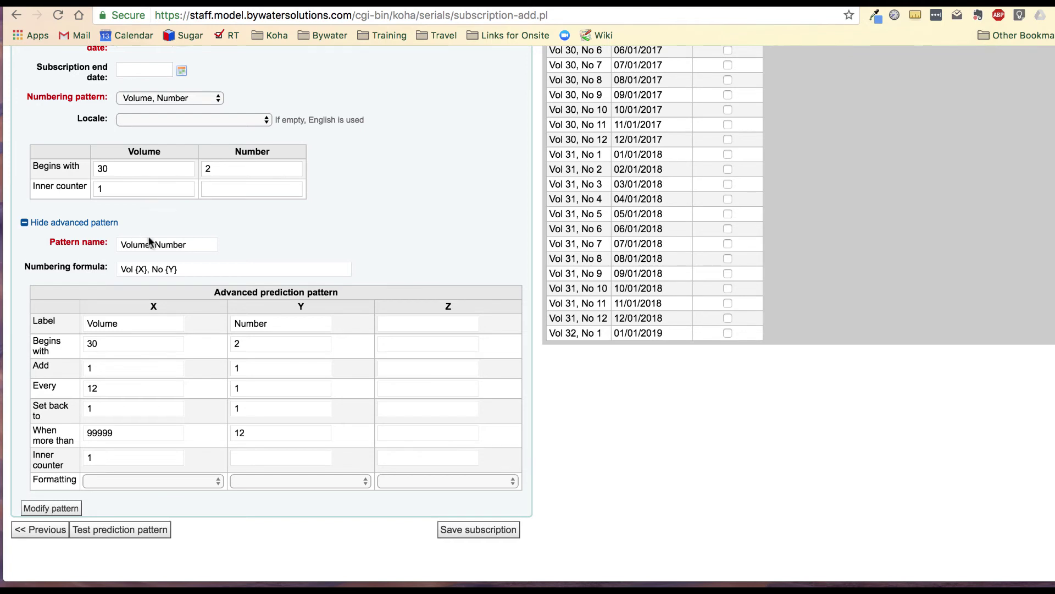
Save the Cooking light. subscription as #32, then glance at the Edit menu options without choosing one.
left_click(492, 530)
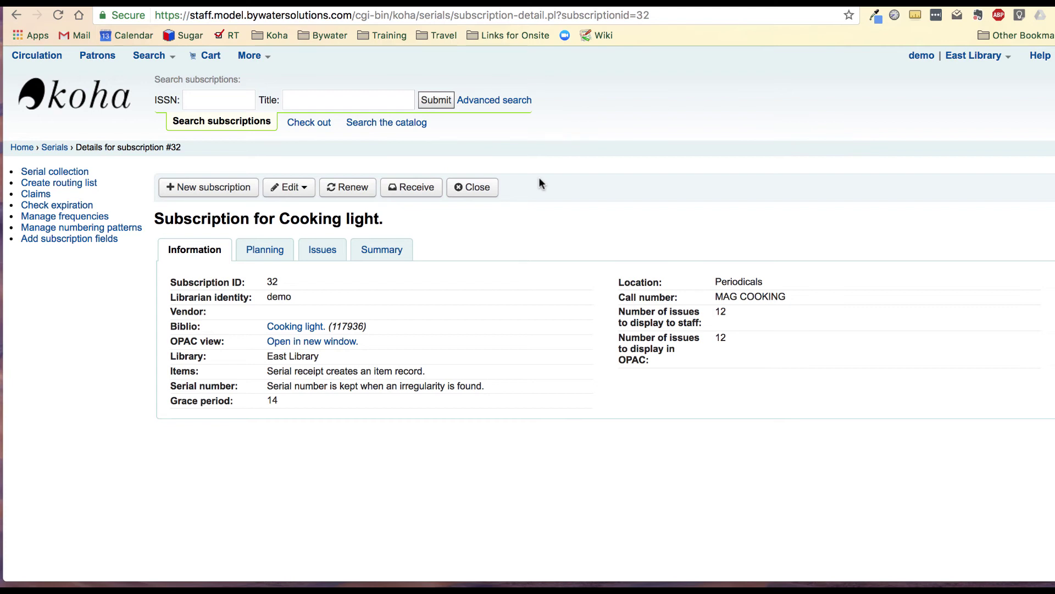
left_click(300, 189)
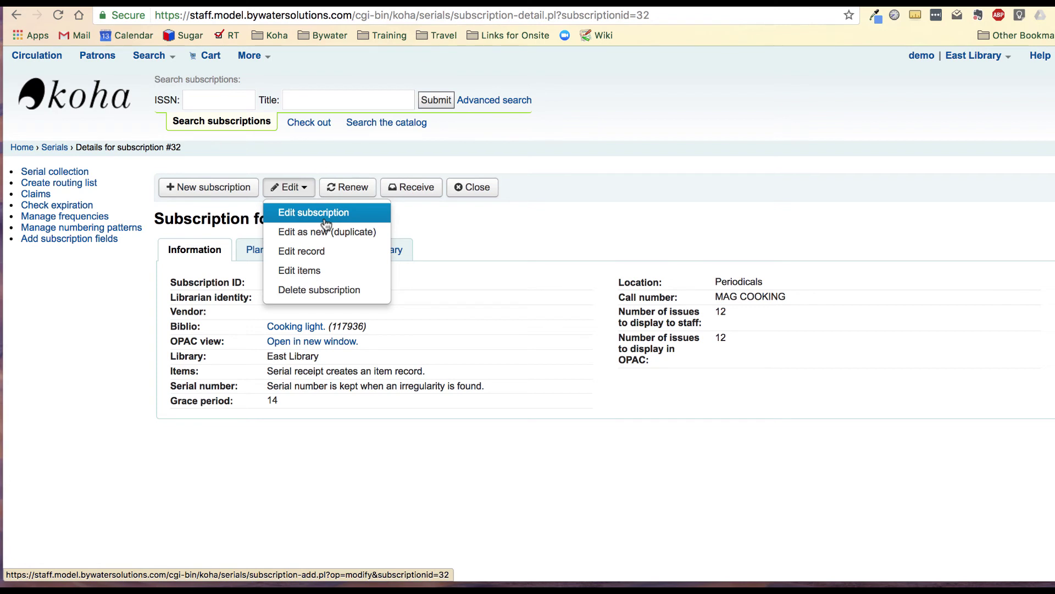
left_click(506, 229)
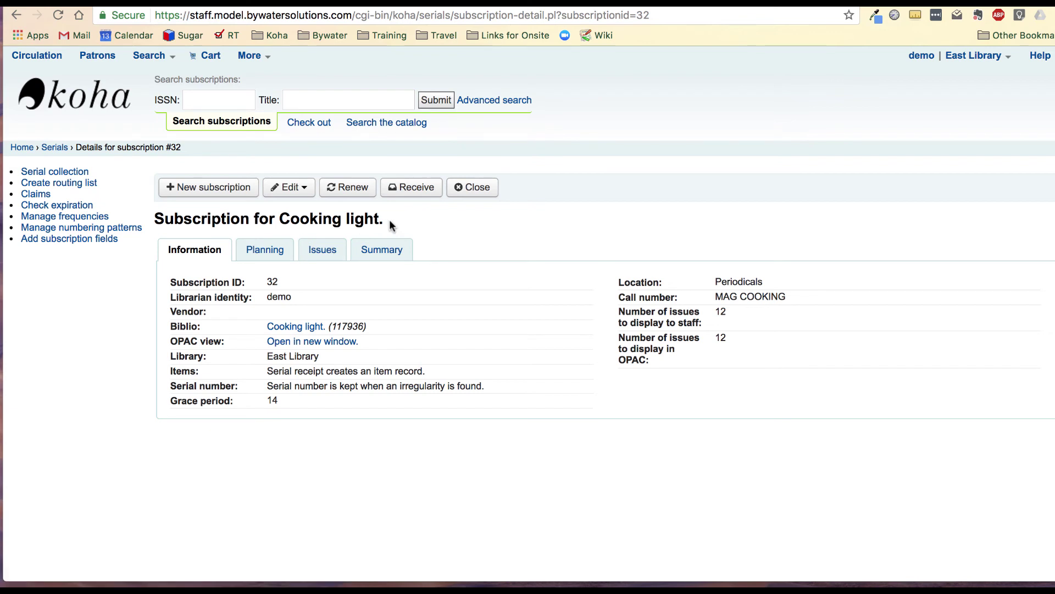
Start receiving the subscription and mark issue Vol 30, No 2 as Arrived.
left_click(414, 187)
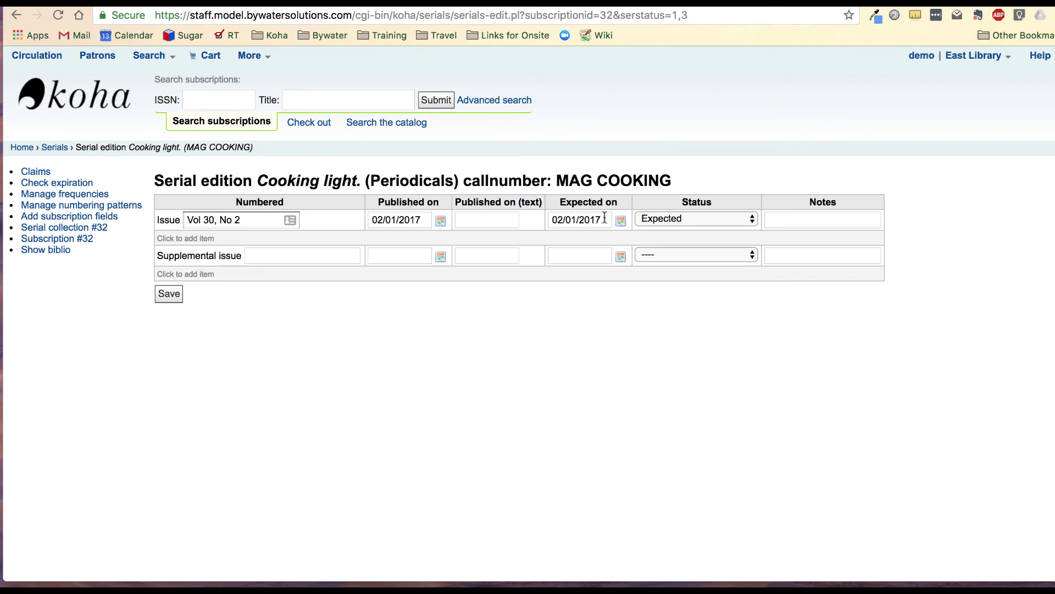
left_click(703, 219)
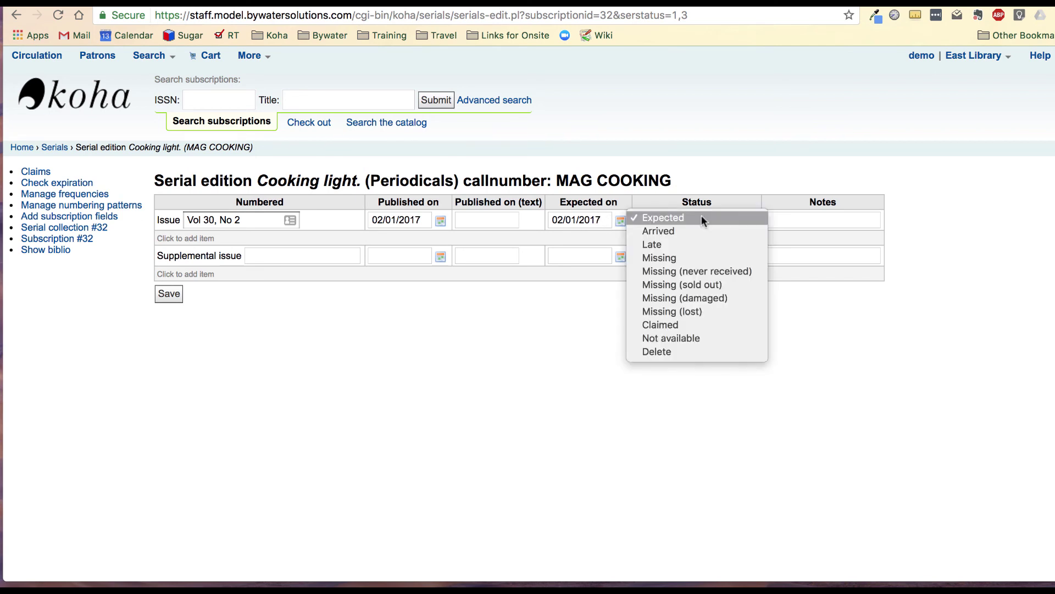
left_click(669, 230)
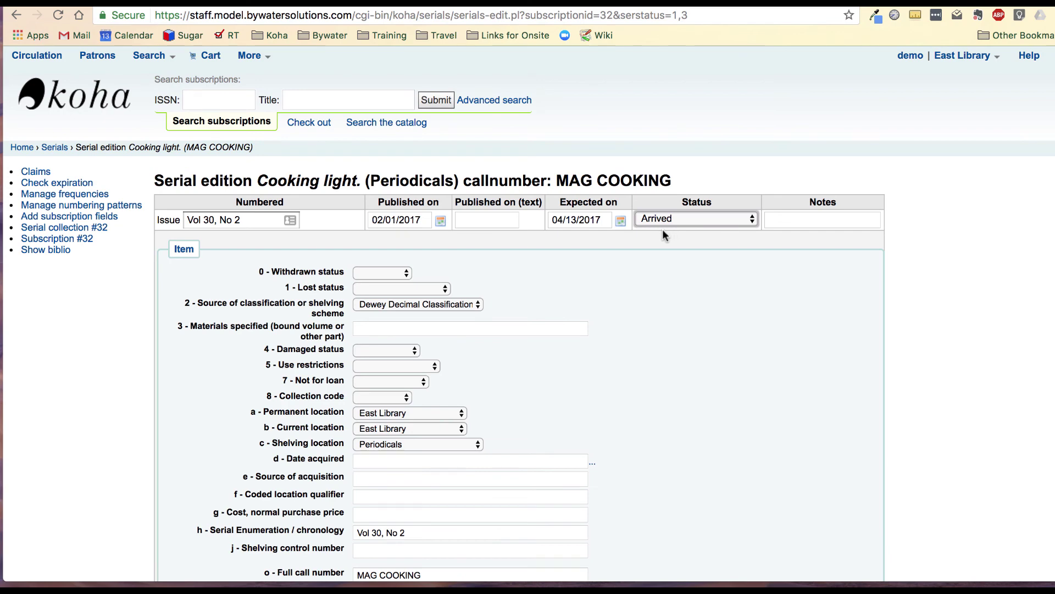
Fill the item with acquired date 2017-04-13, barcode E17040037 and item type Non Circulation Periodical.
scroll(649, 302, "down", 5)
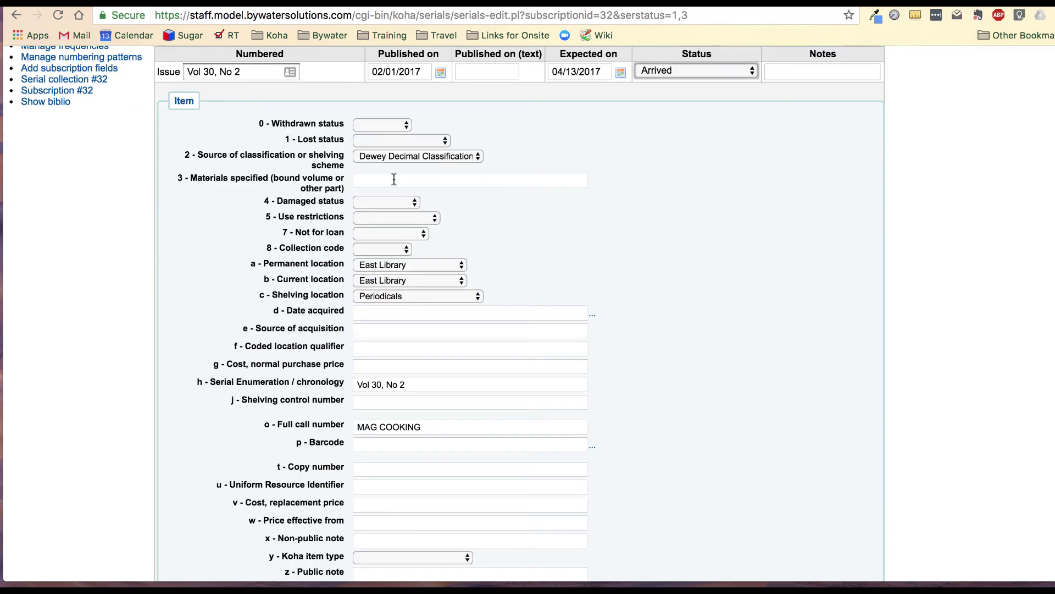
left_click(393, 312)
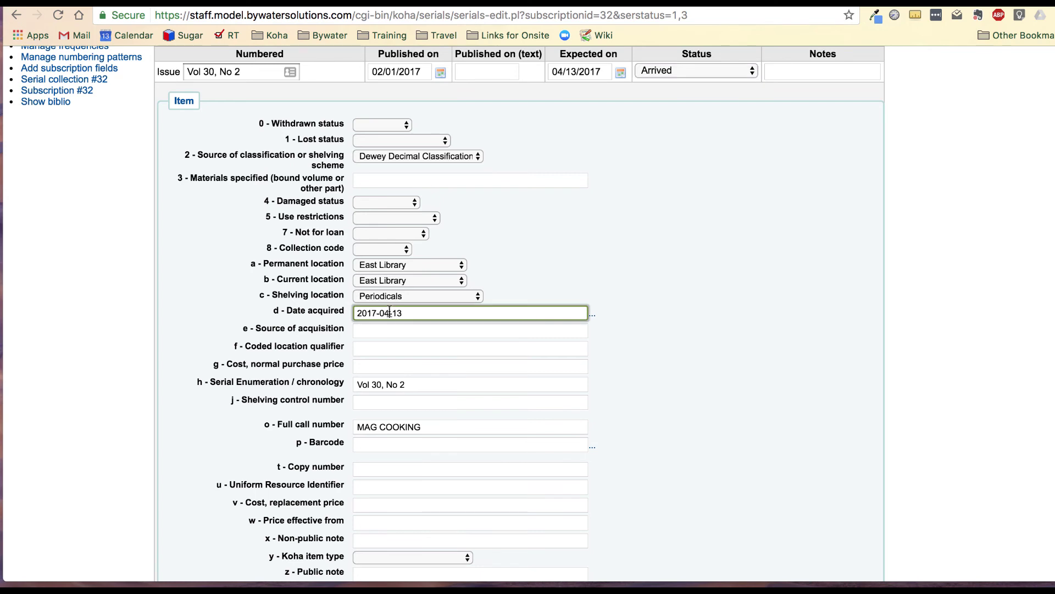
left_click(382, 401)
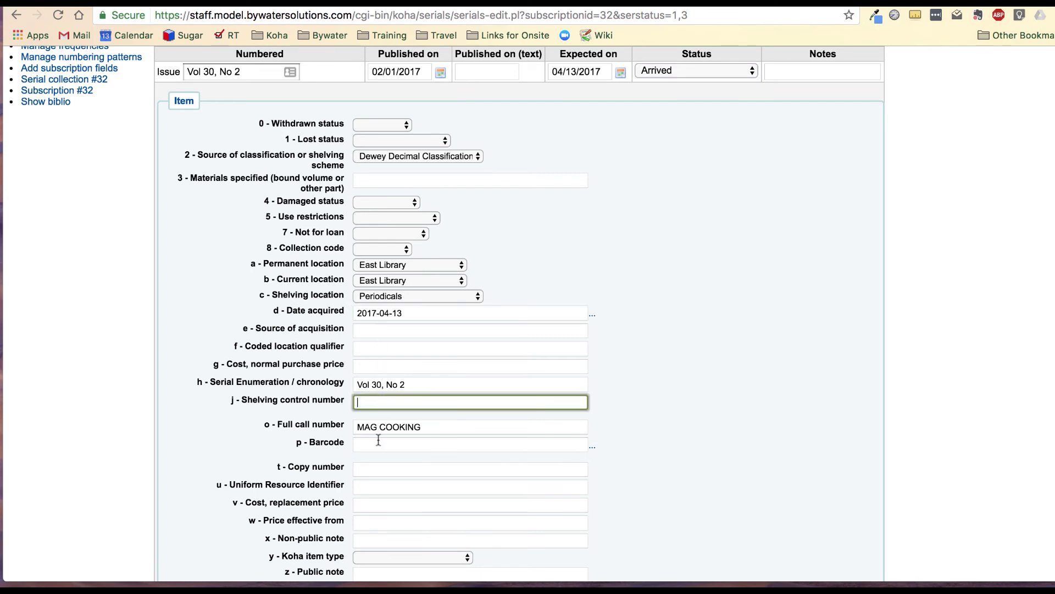
left_click(378, 445)
scroll(384, 464, "down", 3)
left_click(368, 460)
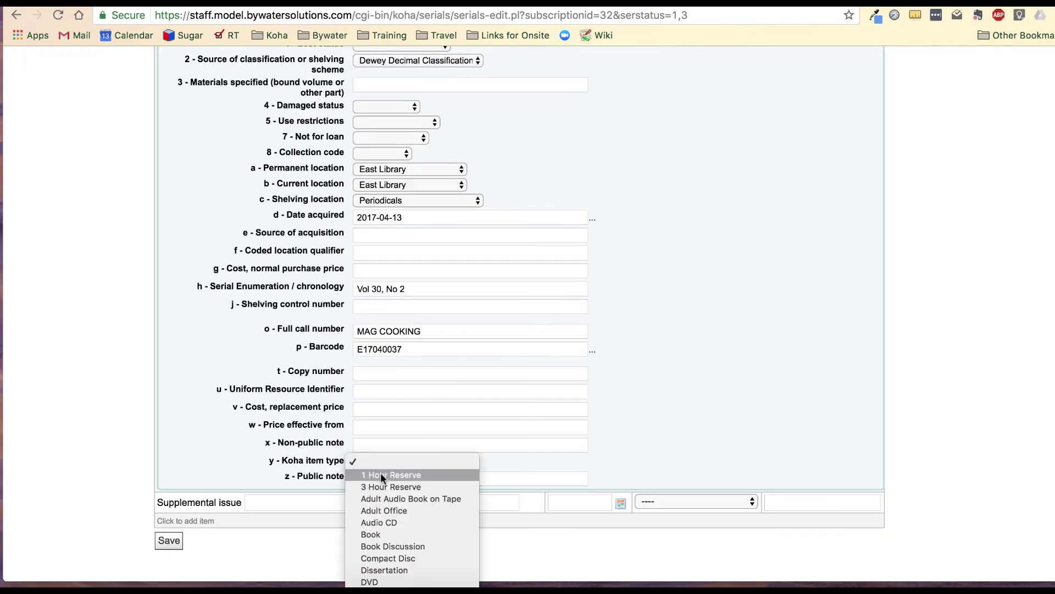
scroll(385, 484, "down", 5)
left_click(416, 565)
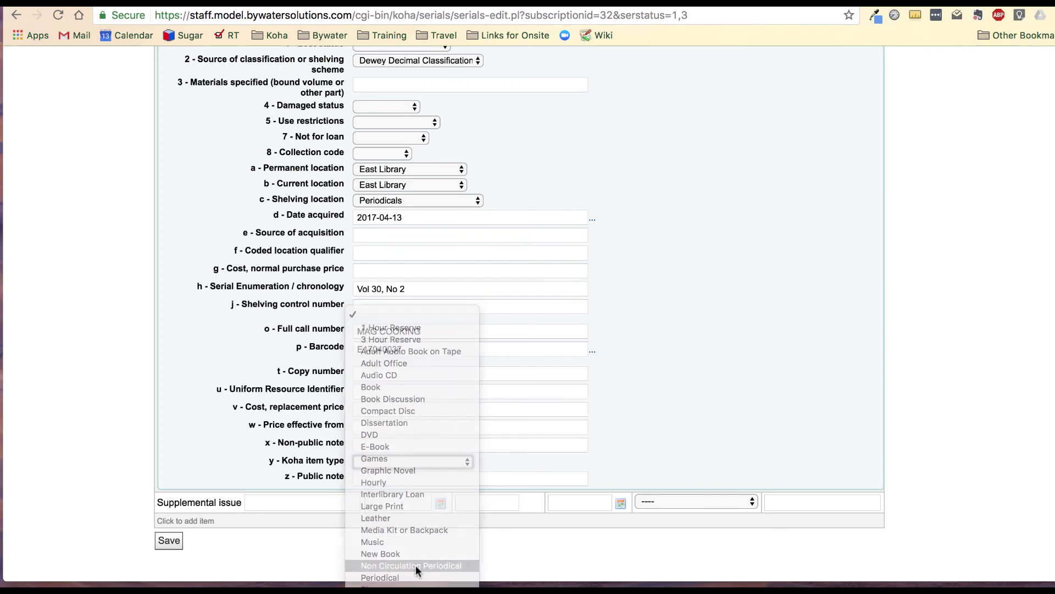
Save the received Vol 30, No 2 issue and return to subscription #32's details.
left_click(168, 542)
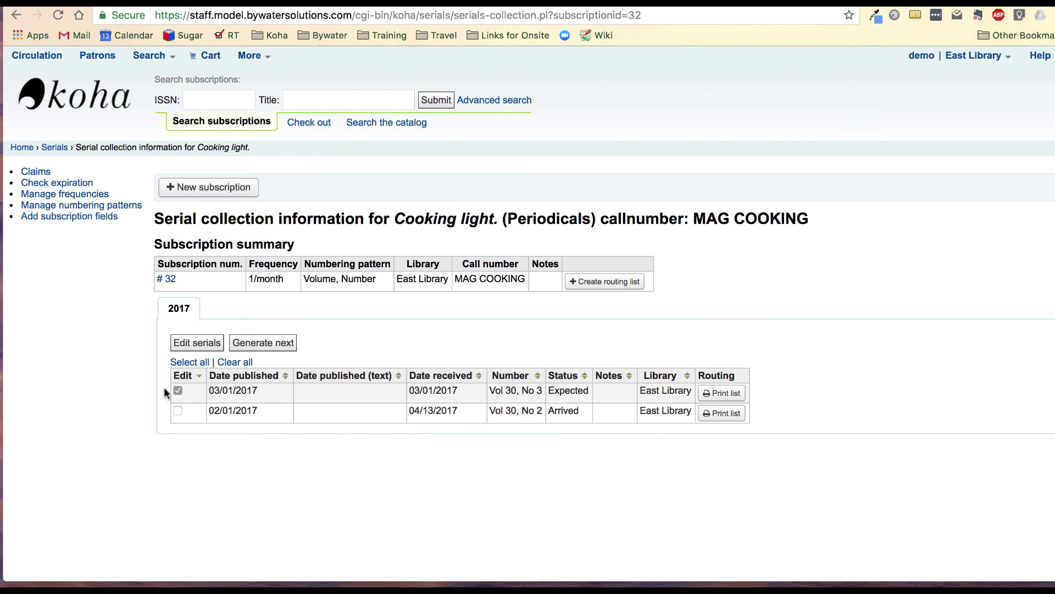
left_click(171, 280)
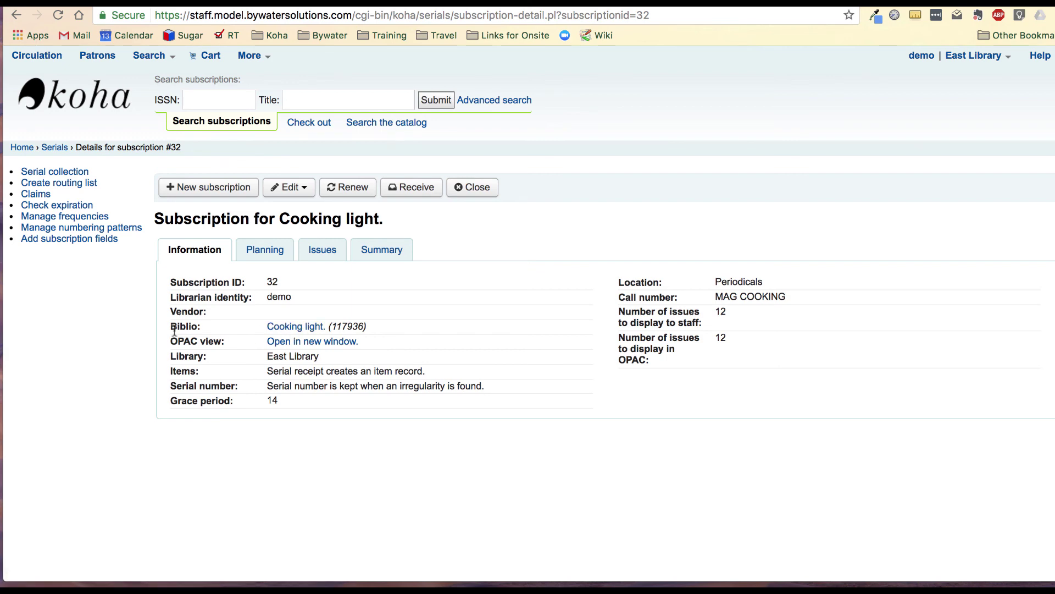
left_click(309, 330)
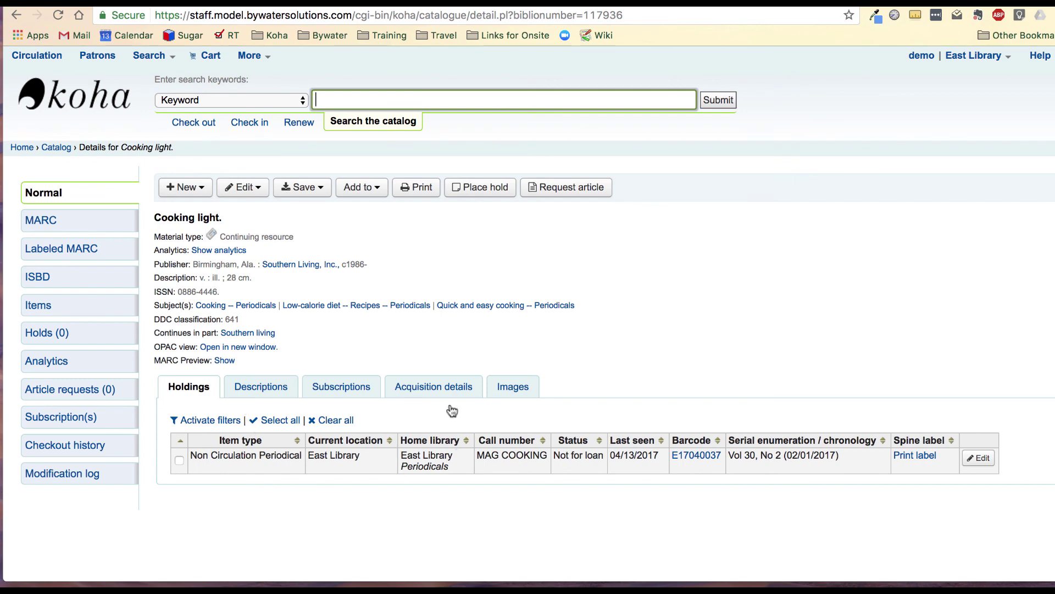
left_click(316, 391)
scroll(487, 407, "down", 1)
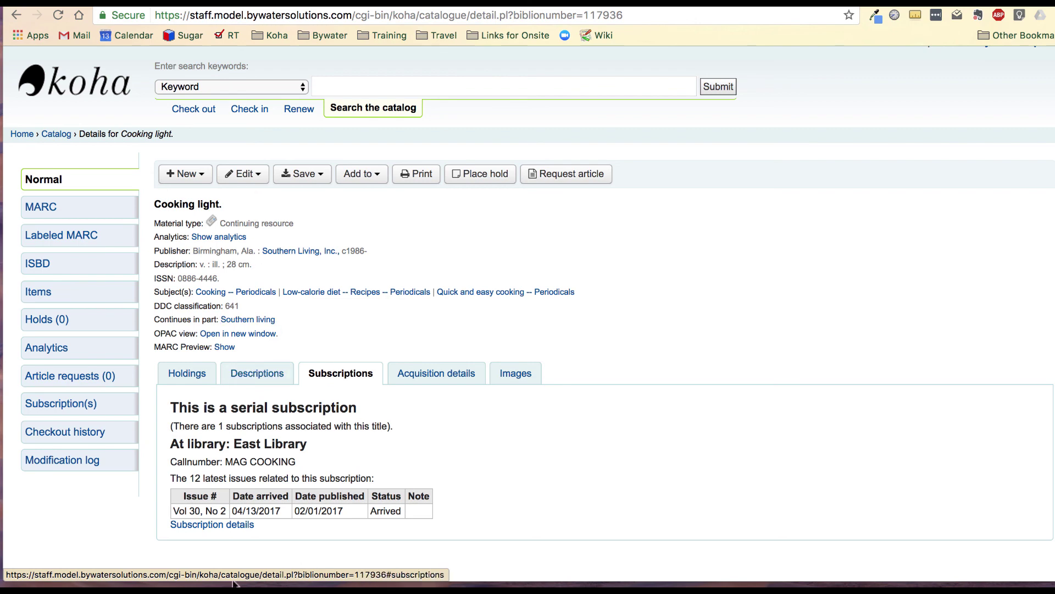
left_click(220, 525)
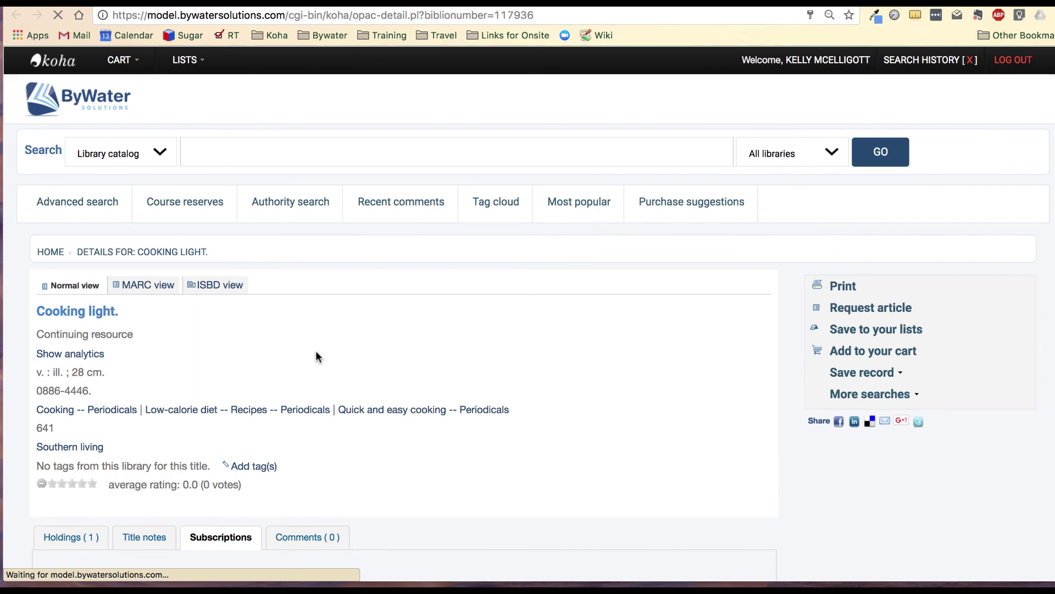
View the OPAC holdings for Cooking light., showing Vol 30, No 2 at East Library, not for loan.
scroll(315, 355, "down", 1)
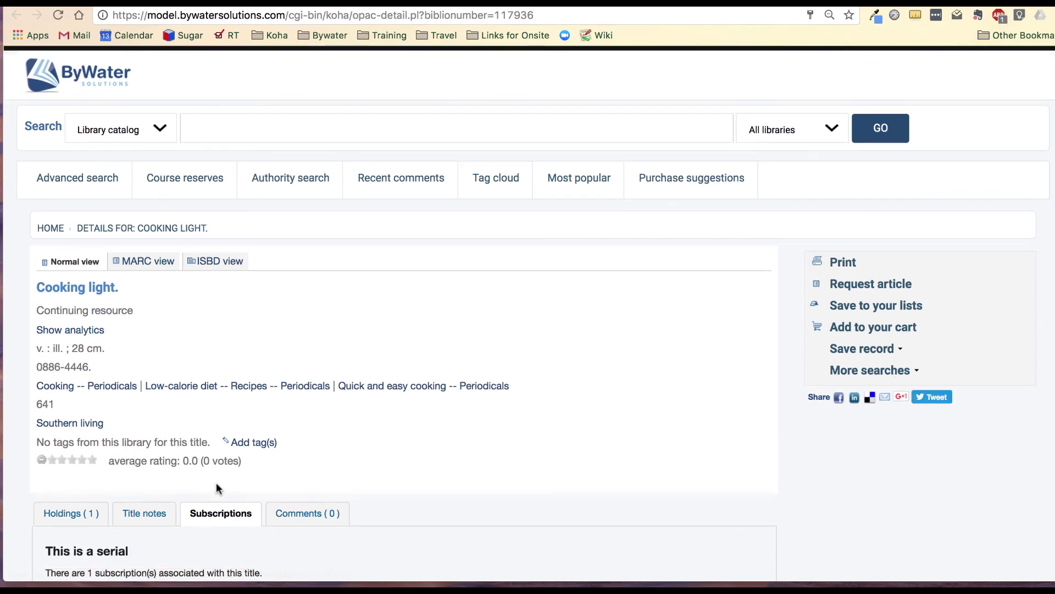
scroll(369, 434, "down", 4)
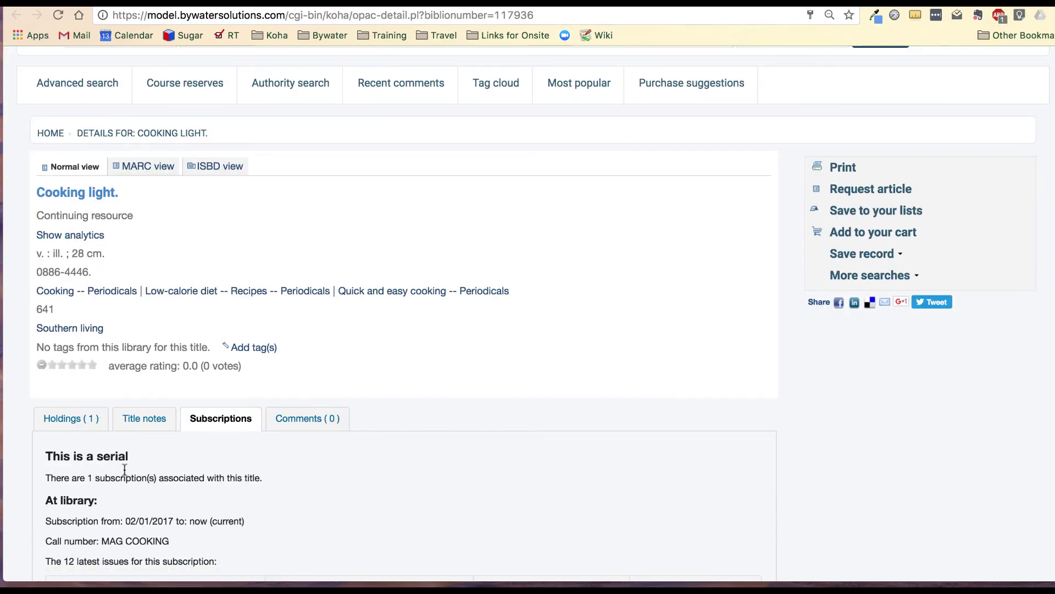
left_click(60, 418)
scroll(311, 378, "down", 1)
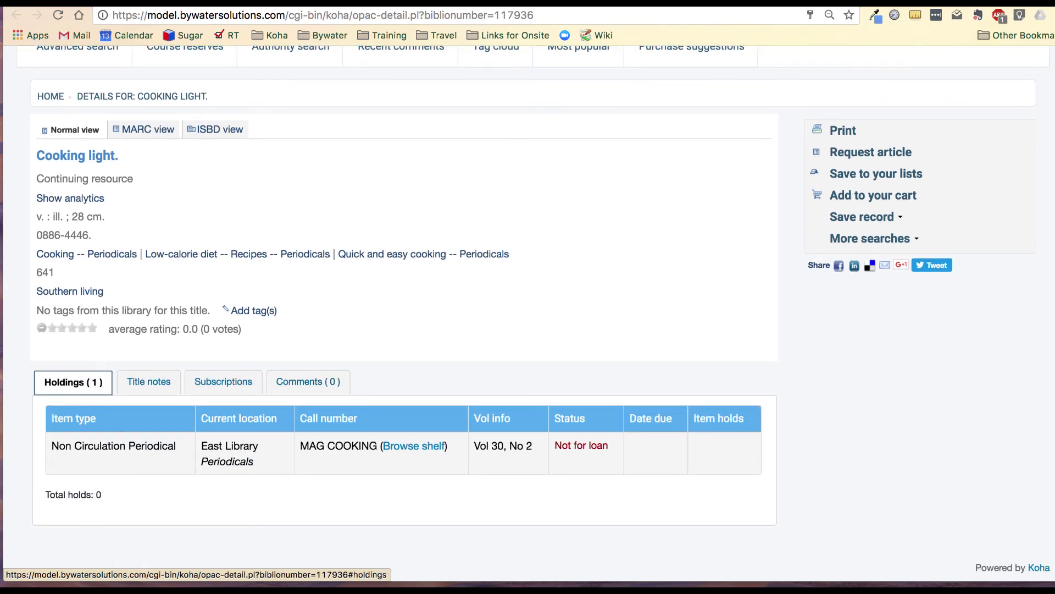
Return to the staff client showing subscription 32's details for Cooking light.
key("super+w")
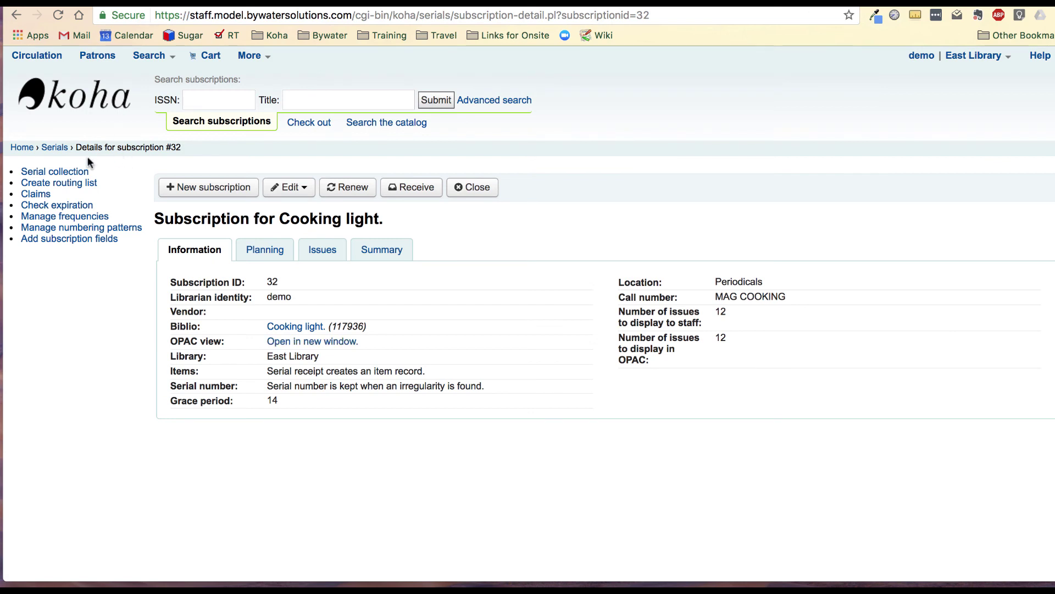